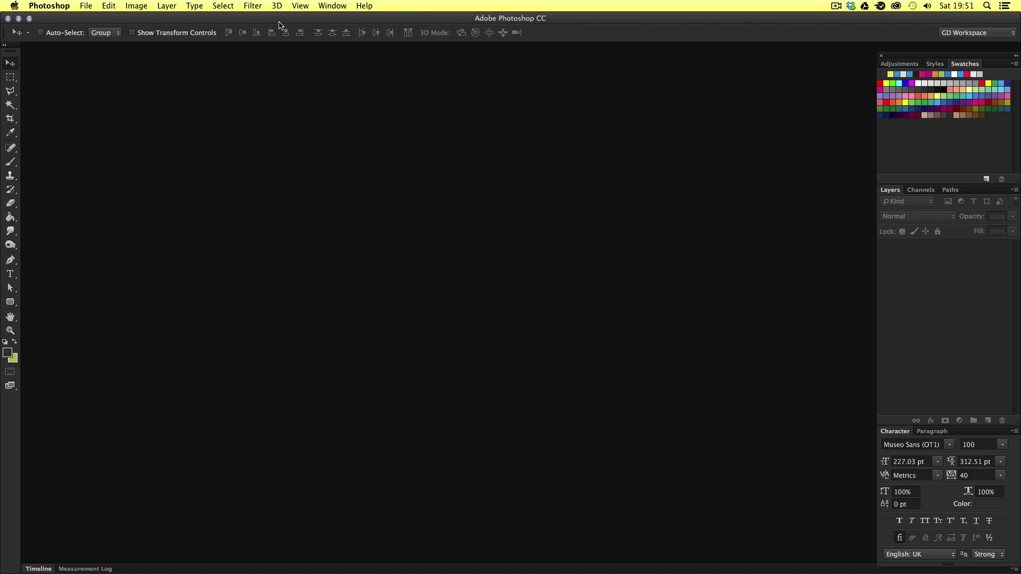
Show the Actions panel with Default Actions at the left of the workspace, then switch to Finder
left_click(333, 9)
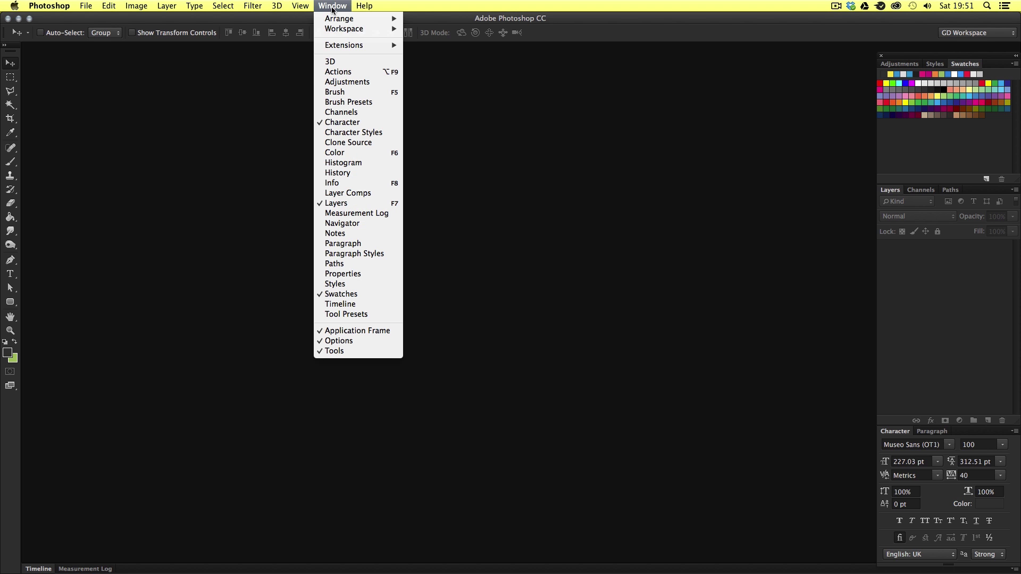
left_click(345, 74)
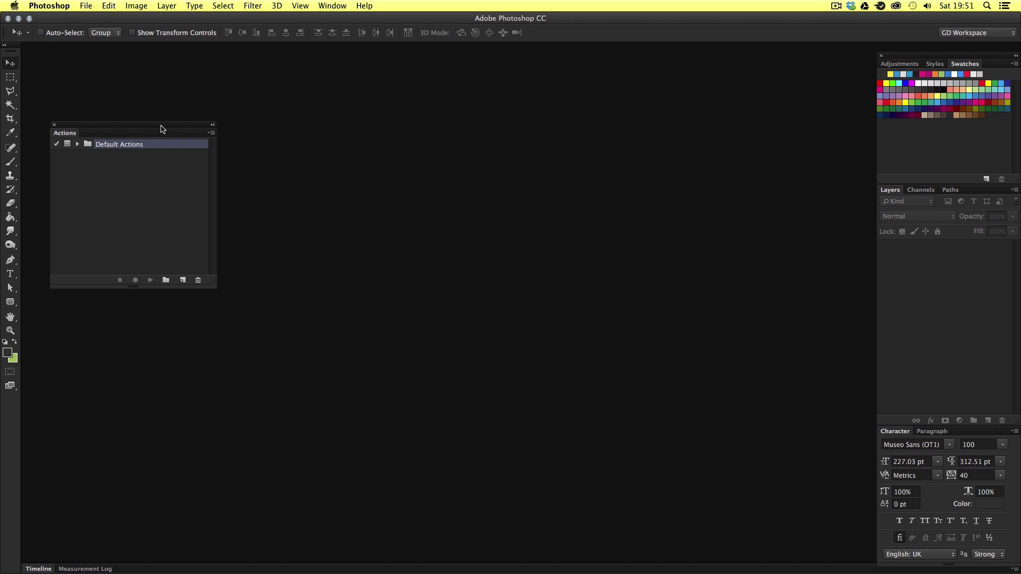
mouse_move(163, 129)
left_mouse_down()
mouse_move(275, 96)
mouse_move(672, 162)
mouse_move(904, 166)
mouse_move(783, 218)
mouse_move(742, 141)
mouse_move(747, 189)
mouse_move(738, 178)
mouse_move(202, 180)
mouse_move(157, 170)
mouse_move(173, 136)
left_mouse_up()
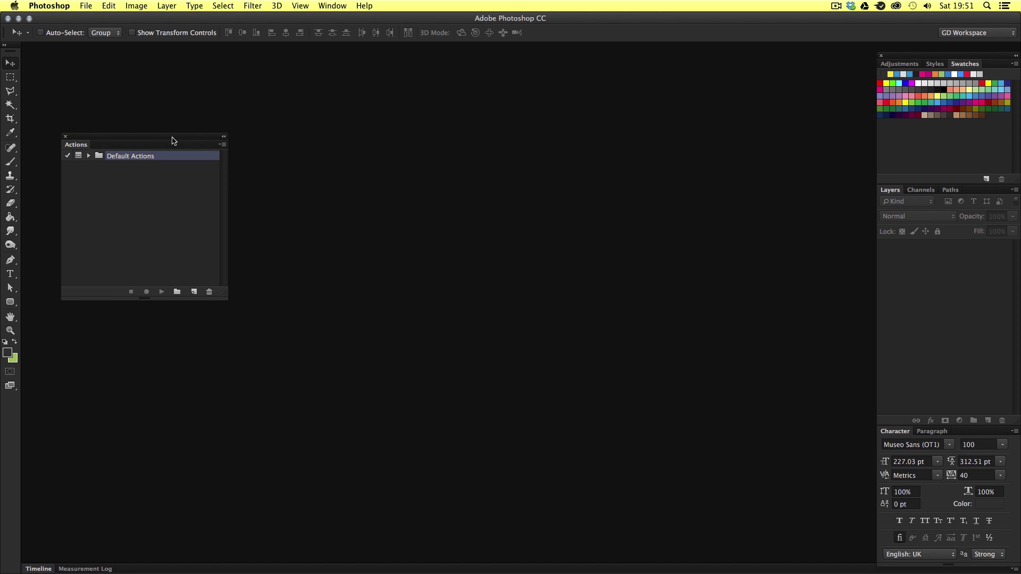
key("super+Tab")
key("super+Tab")
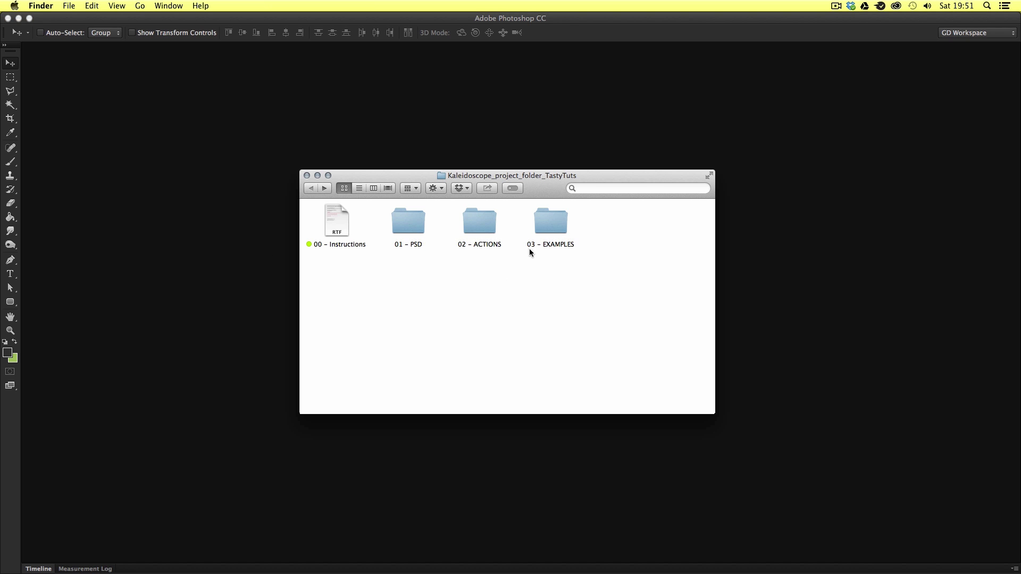
Load KALEIDOSCOPE.atn from the 02 – ACTIONS folder into Photoshop's Actions panel
left_click(486, 220)
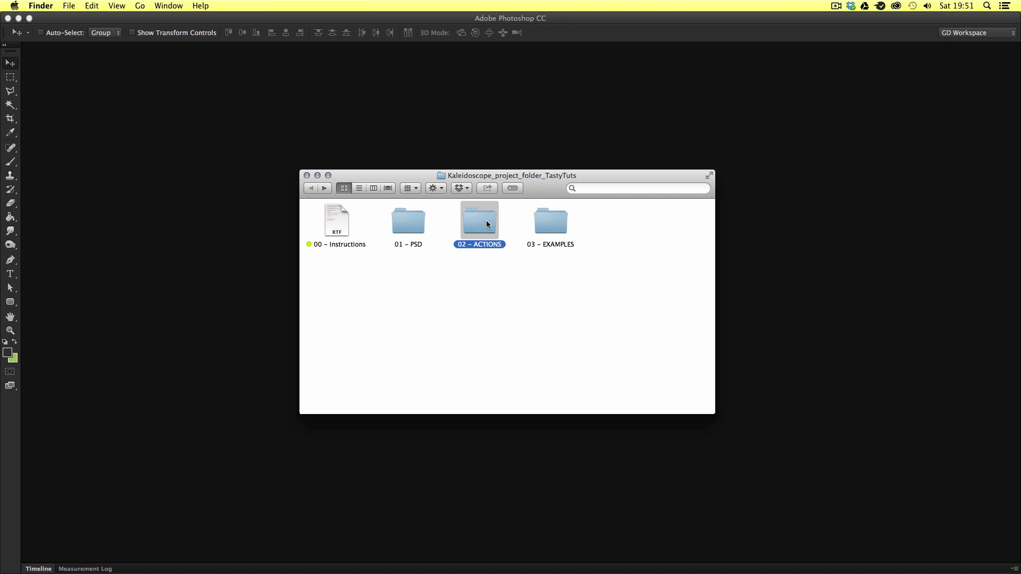
double_click(483, 215)
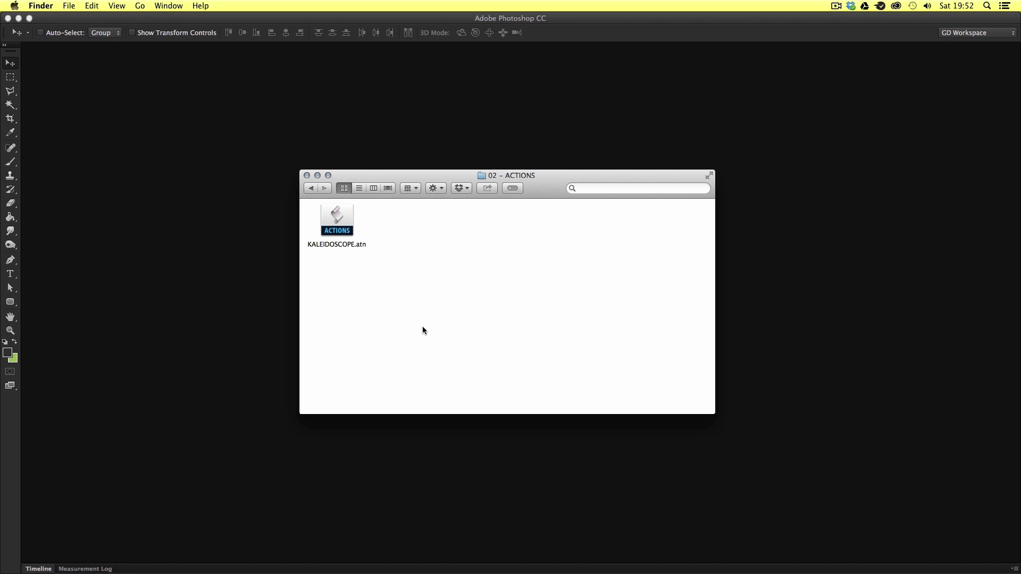
left_click(346, 212)
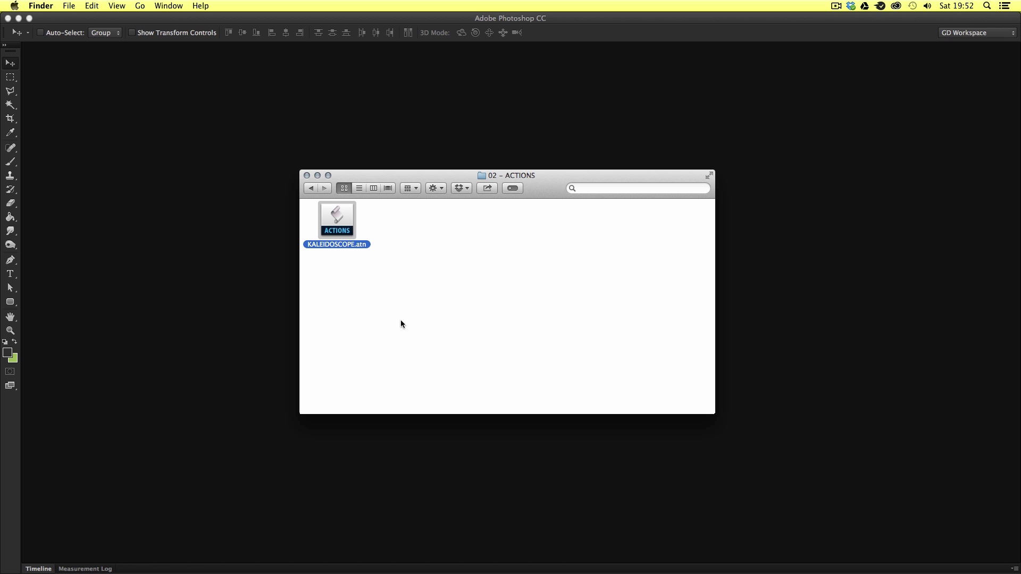
left_click(402, 324)
double_click(345, 213)
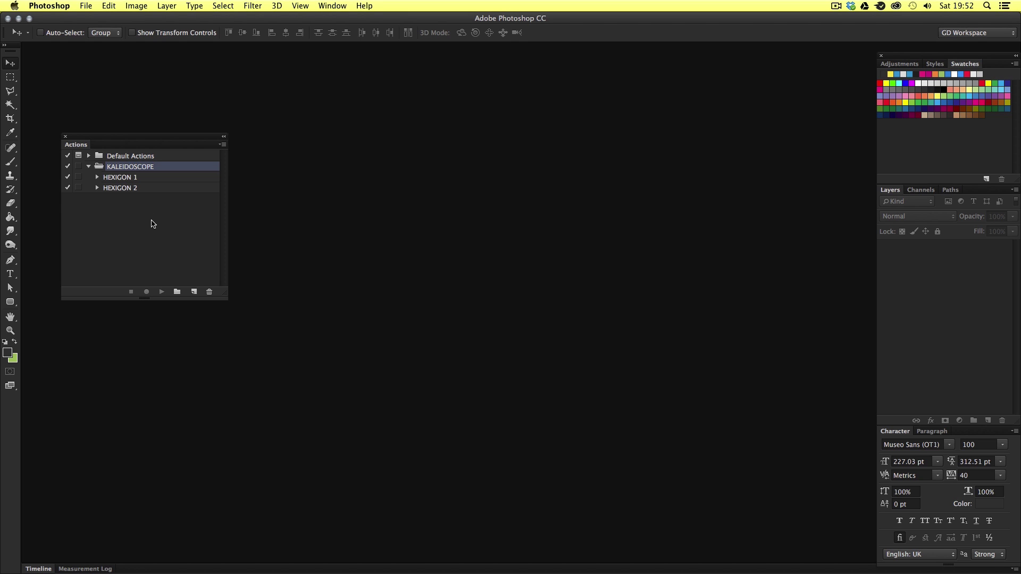
Inspect the HEXIGON 1 and HEXIGON 2 actions in the KALEIDOSCOPE set, then return to Finder
left_click(129, 183)
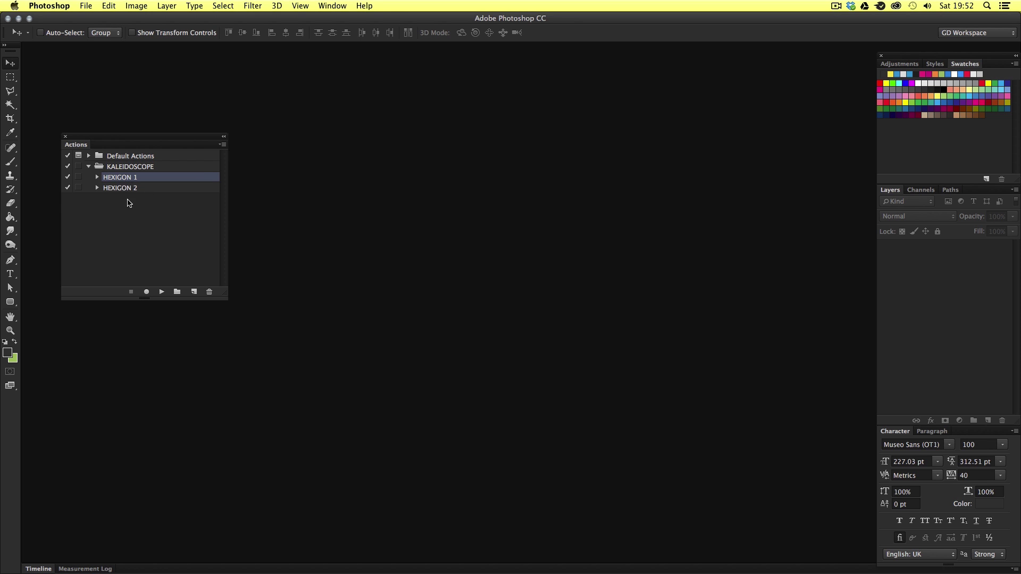
left_click(120, 191)
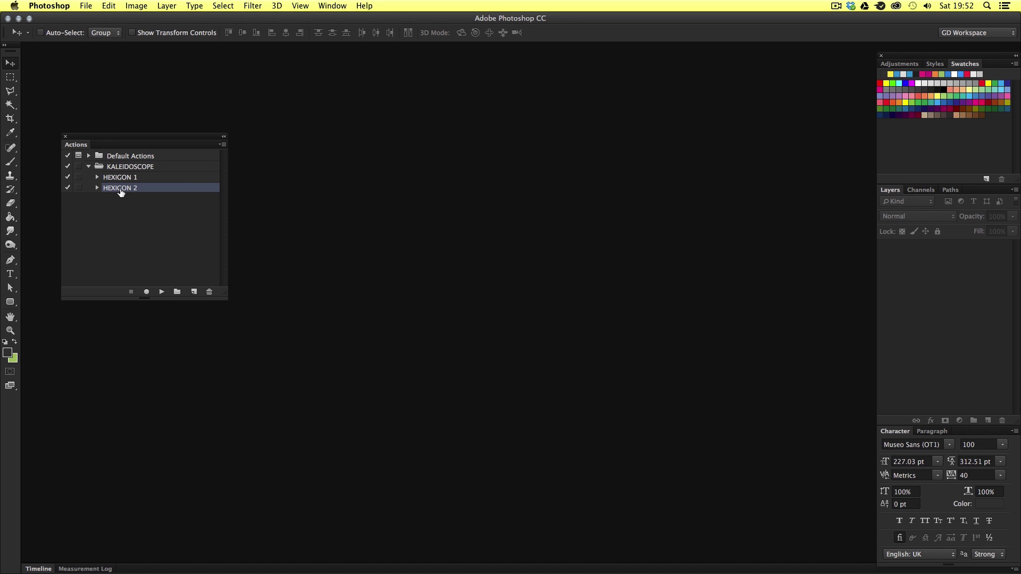
left_click(134, 237)
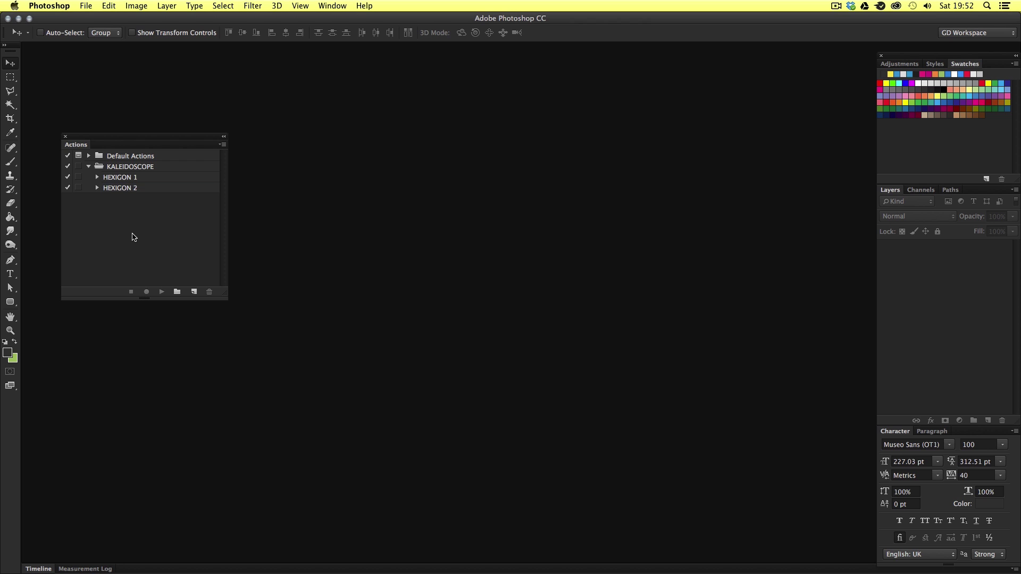
key("super+Tab")
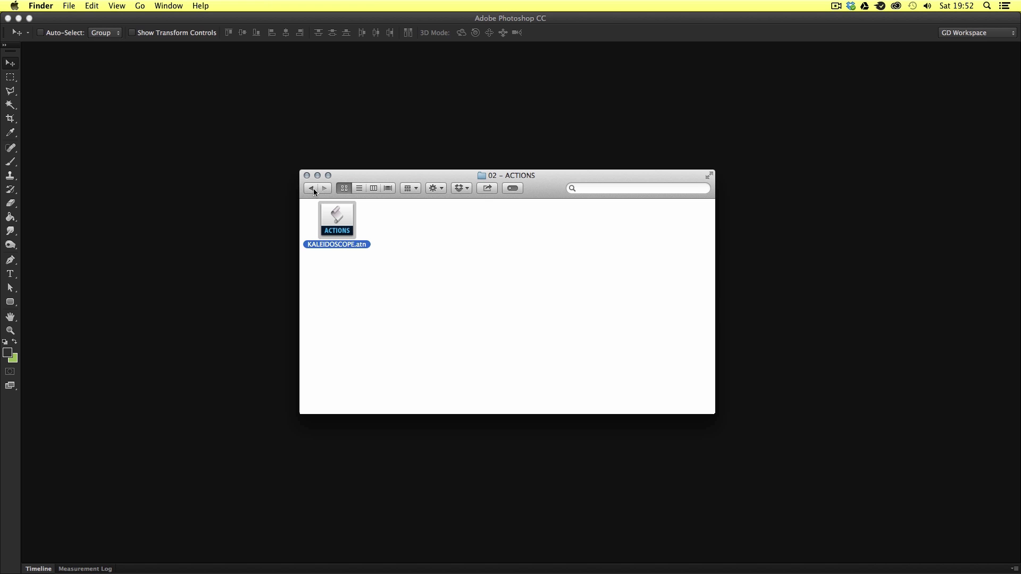
Open HEXIGON_1.psd and HEXIGON_2.psd together from the 01 – PSD folder in Photoshop
left_click(314, 190)
left_click(414, 242)
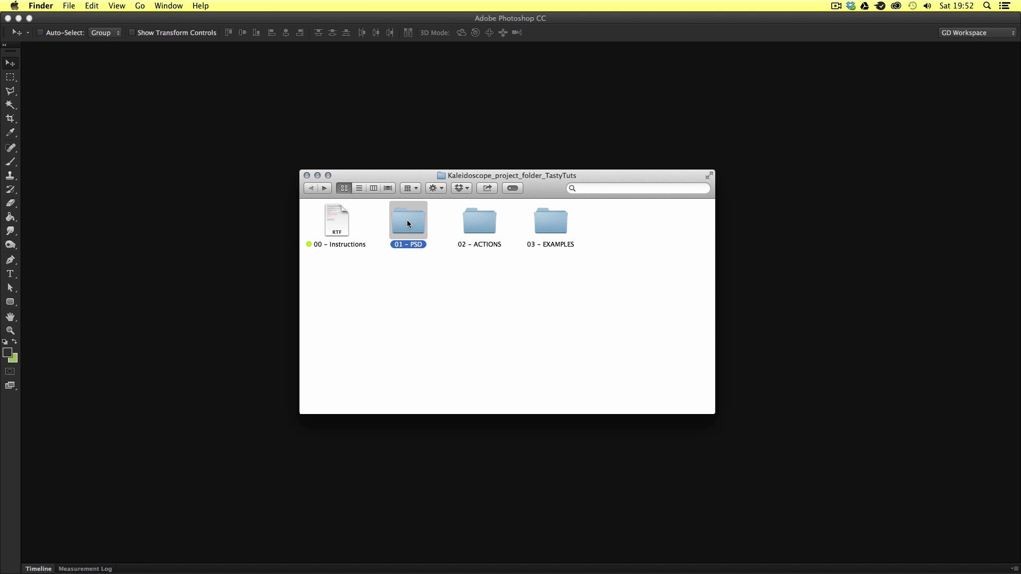
double_click(408, 223)
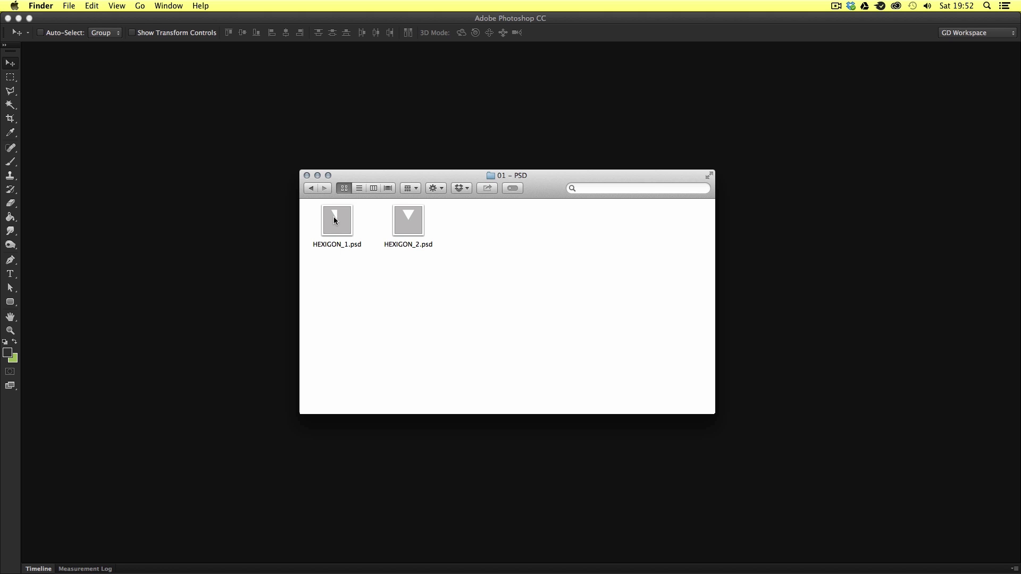
left_click(335, 219)
left_click(413, 223)
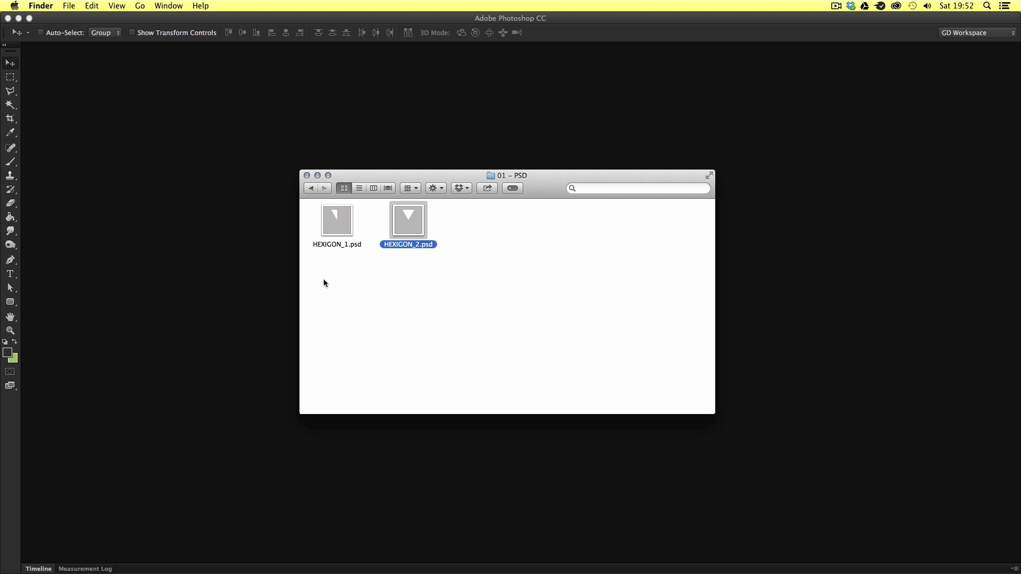
left_click(350, 219, "super")
left_click_drag(350, 219, 266, 202)
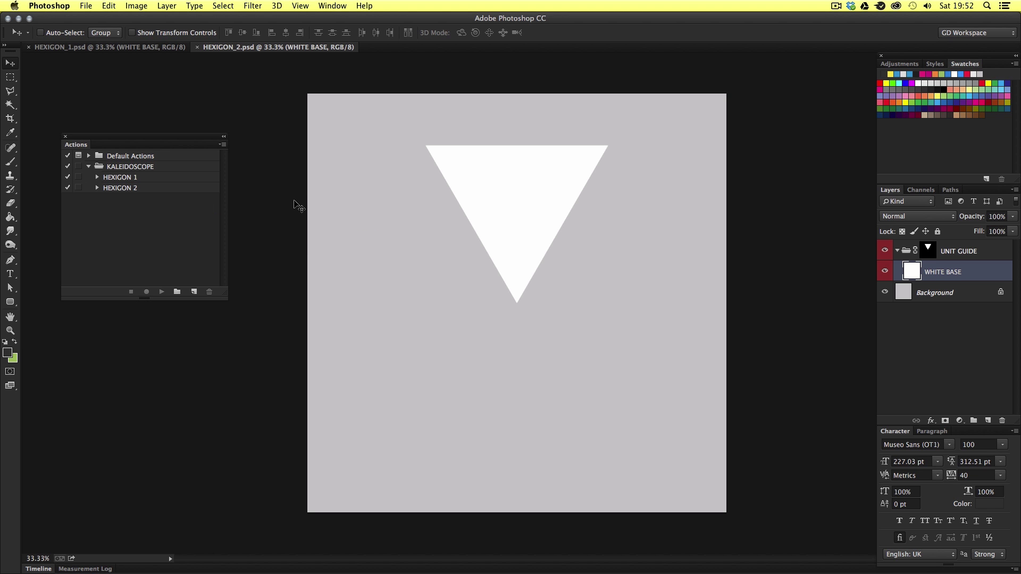
Switch to HEXIGON_1.psd and collapse then re-expand its UNIT GUIDE group
left_click(120, 50)
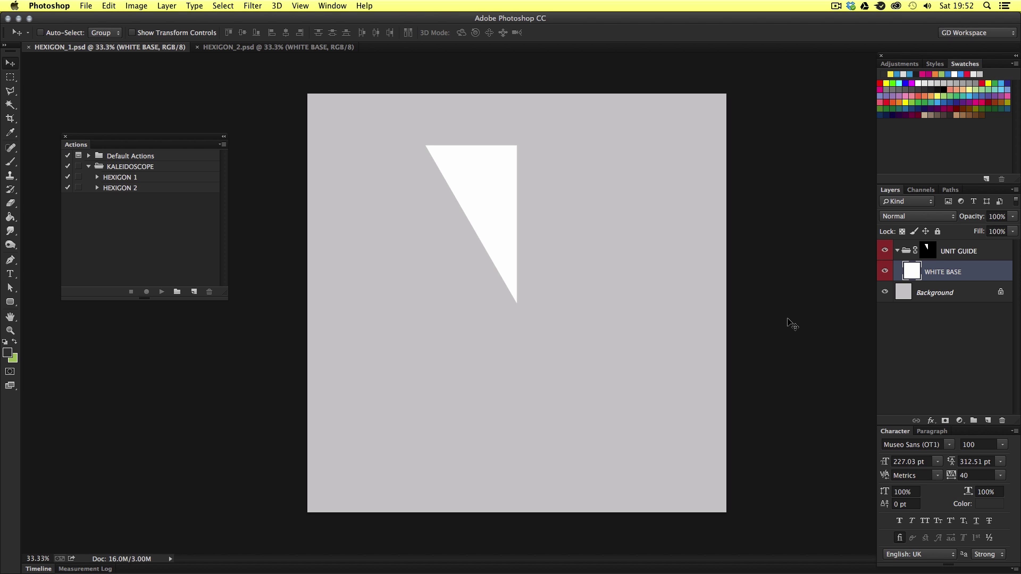
left_click(914, 370)
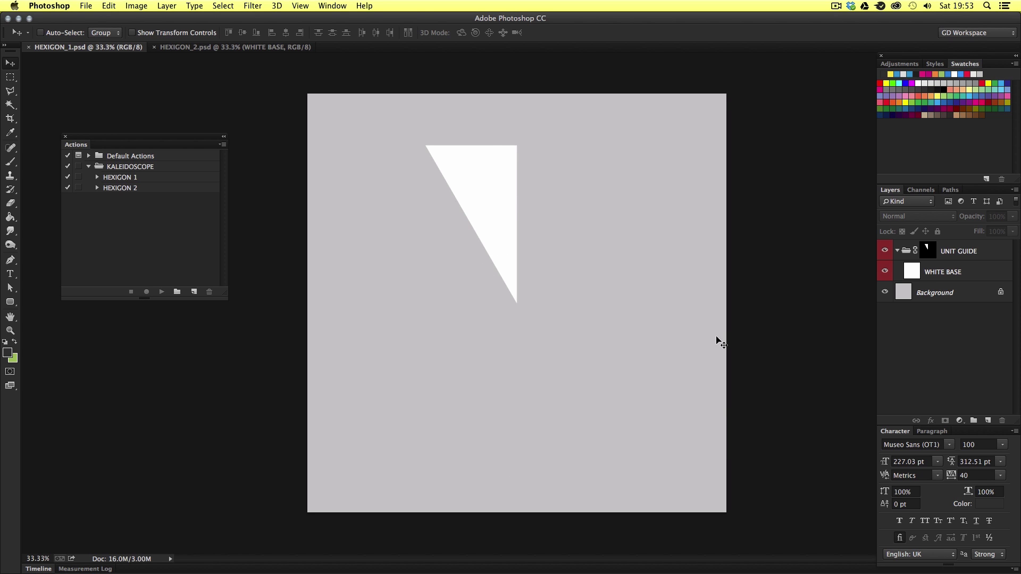
left_click(997, 251)
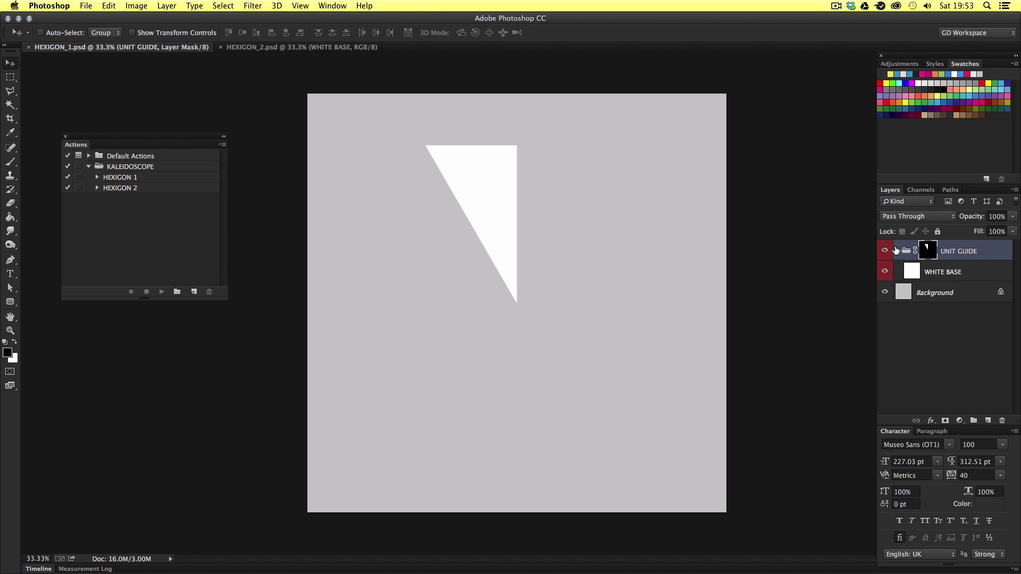
left_click(897, 250)
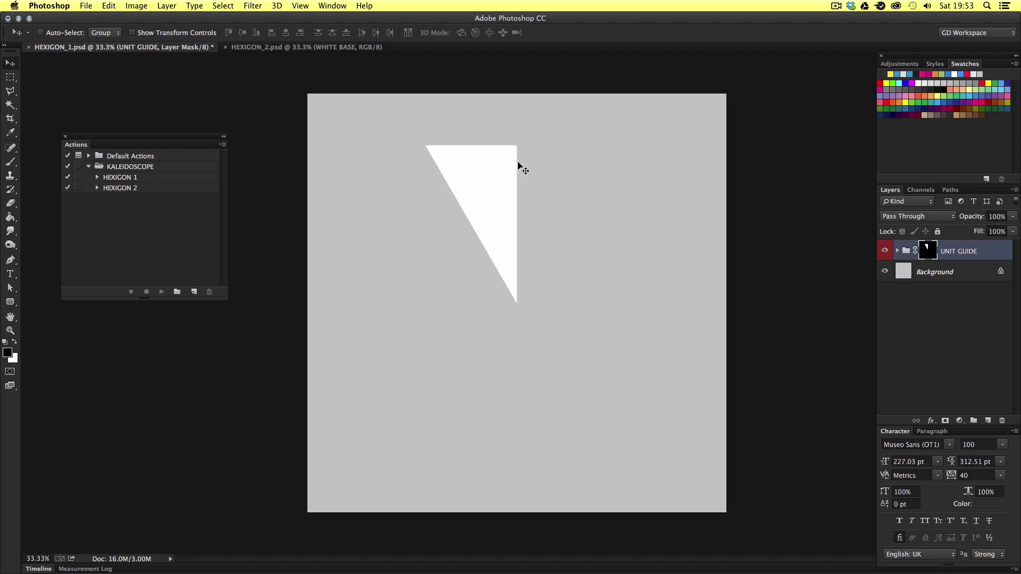
left_click(897, 251)
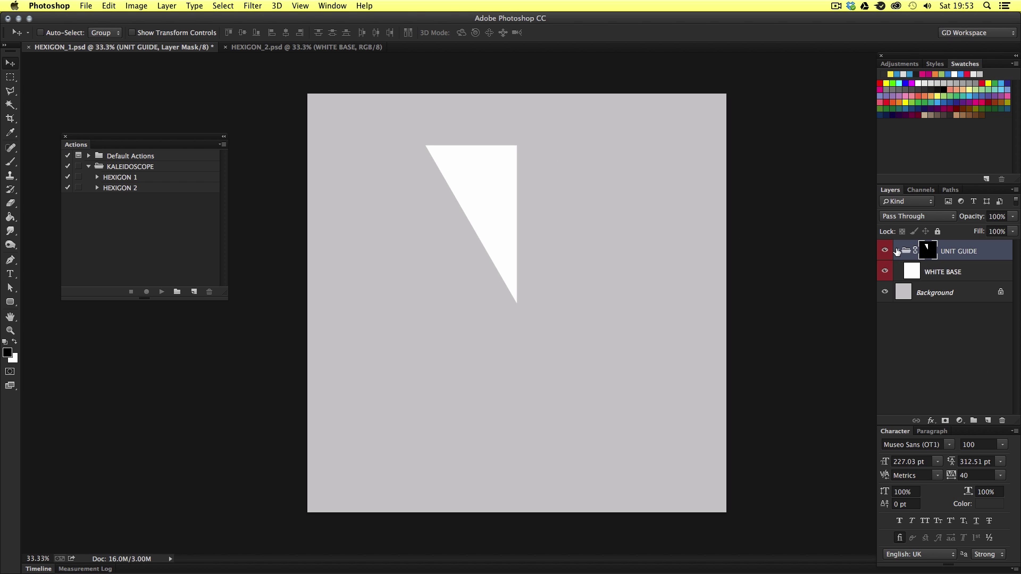
Toggle the WHITE BASE triangle layer's visibility off and on
left_click(981, 276)
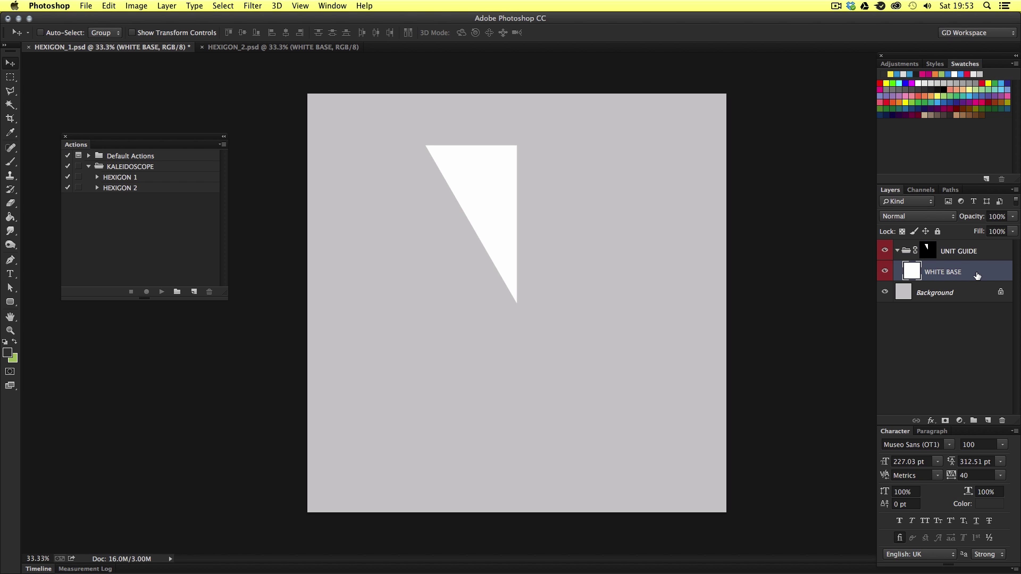
left_click(885, 272)
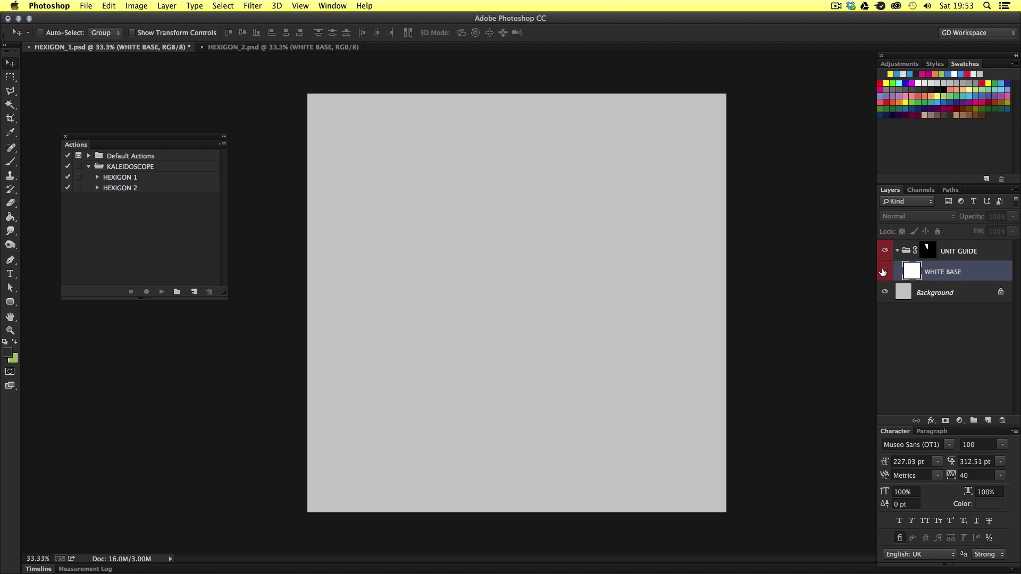
left_click(884, 272)
left_click(885, 271)
left_click(885, 271)
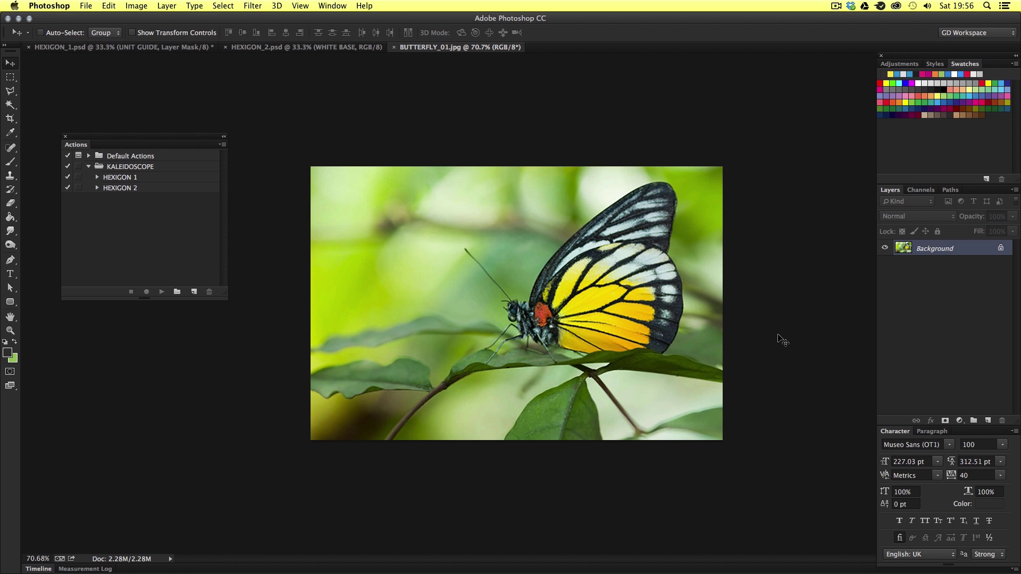
Paste the whole butterfly photo above WHITE BASE as Layer 1 and move it into the triangle
key("super+a")
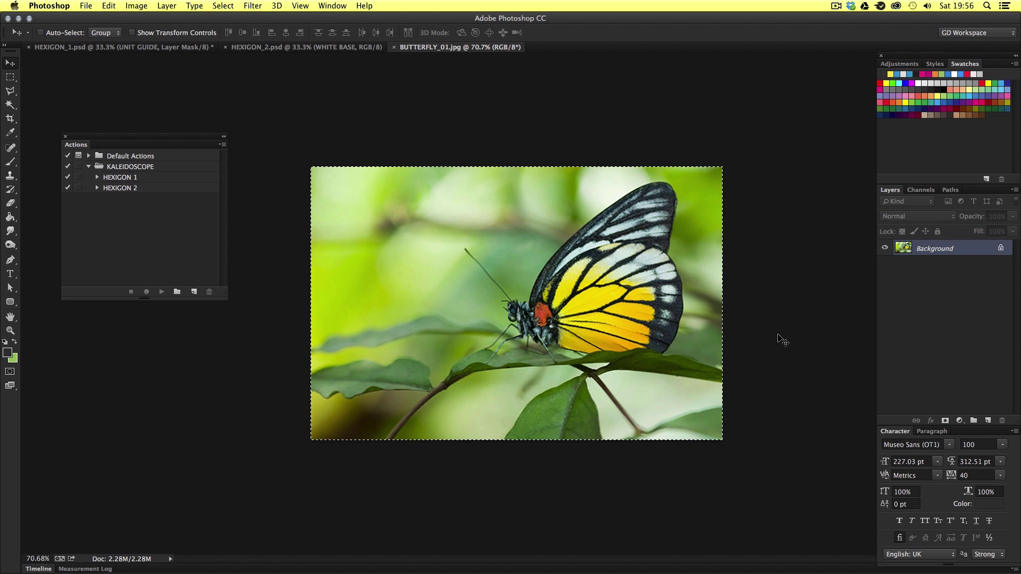
left_click(394, 48)
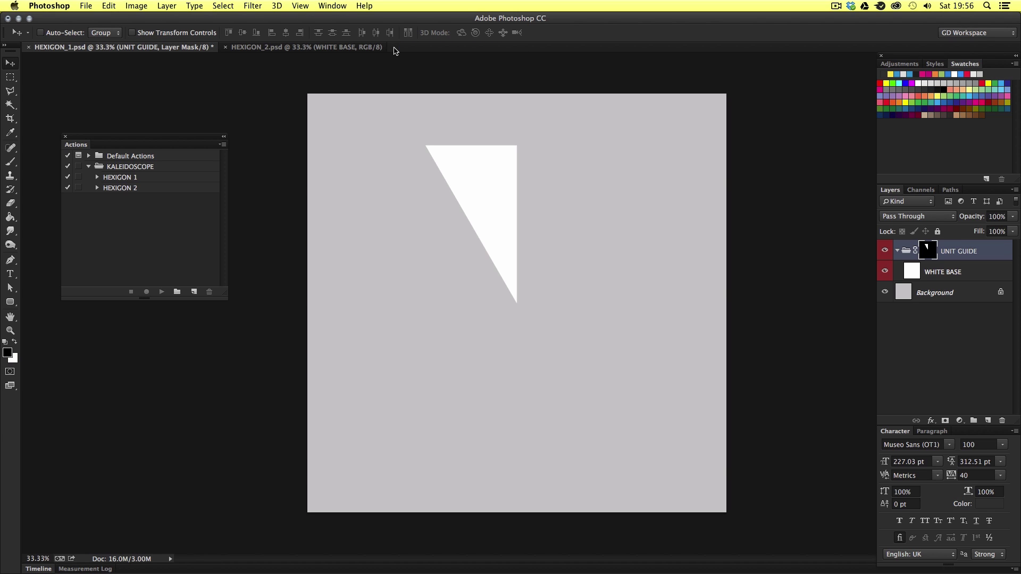
left_click(964, 274)
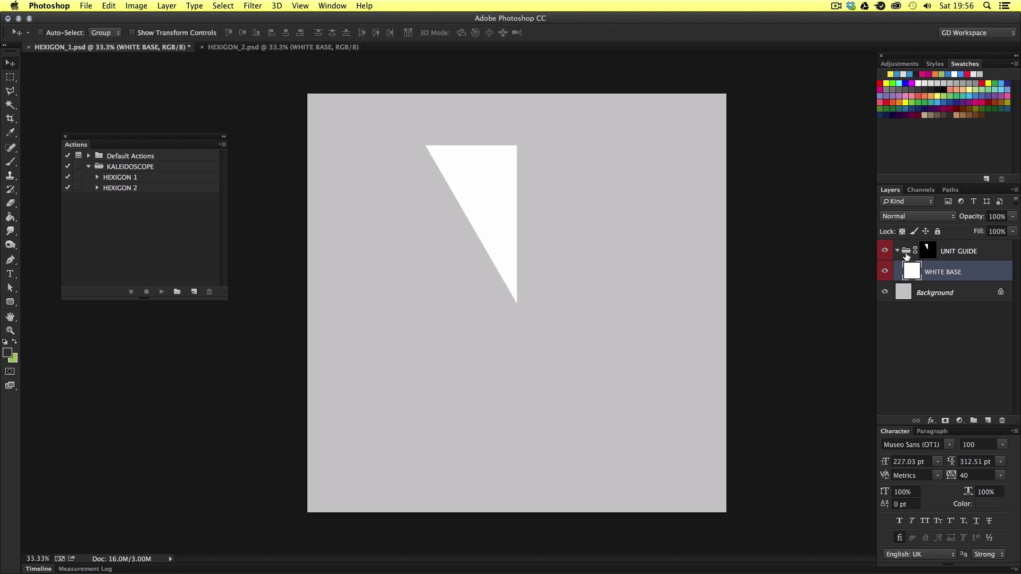
key("super+v")
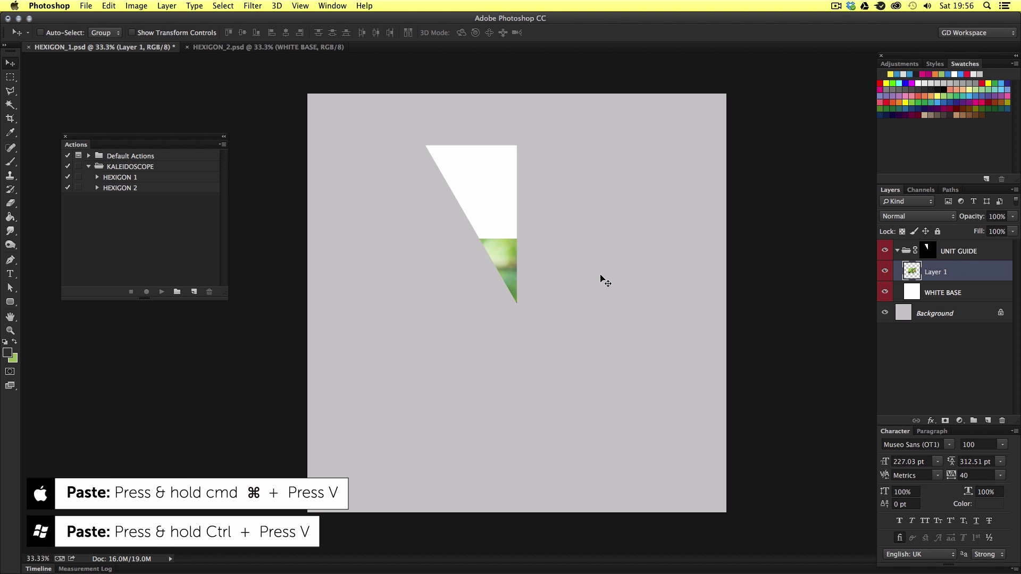
left_click_drag(597, 328, 565, 244)
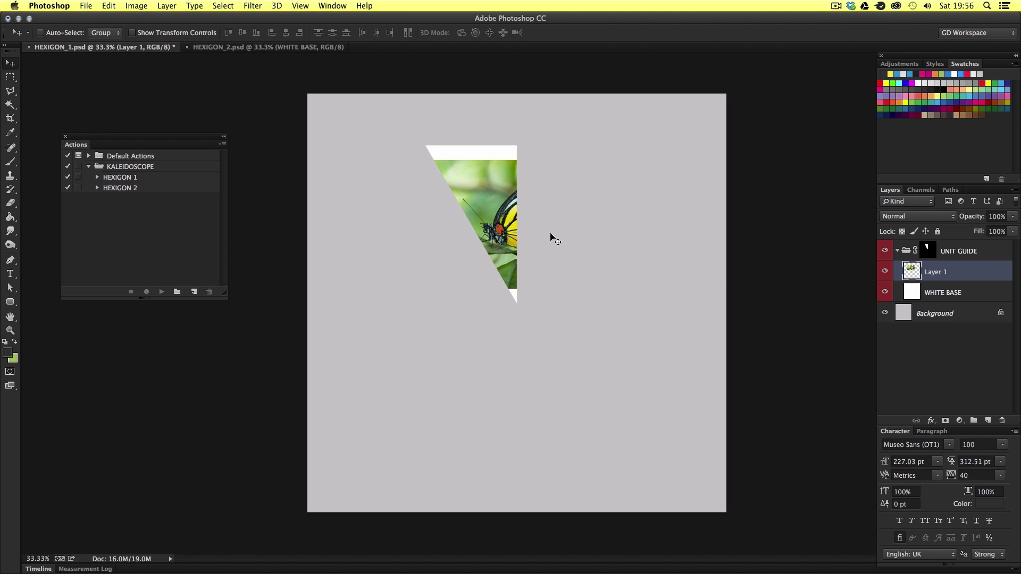
left_click_drag(551, 234, 520, 234)
Scale the butterfly to about 124%, shift it left in the triangle, and select HEXIGON 1
key("super+t")
left_click_drag(547, 160, 570, 144)
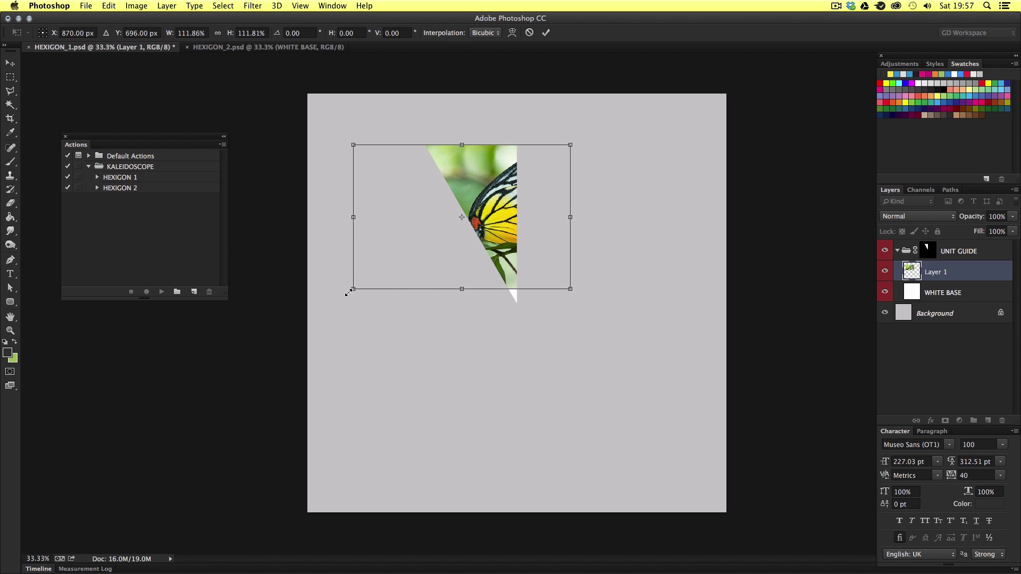
left_click_drag(348, 292, 328, 304)
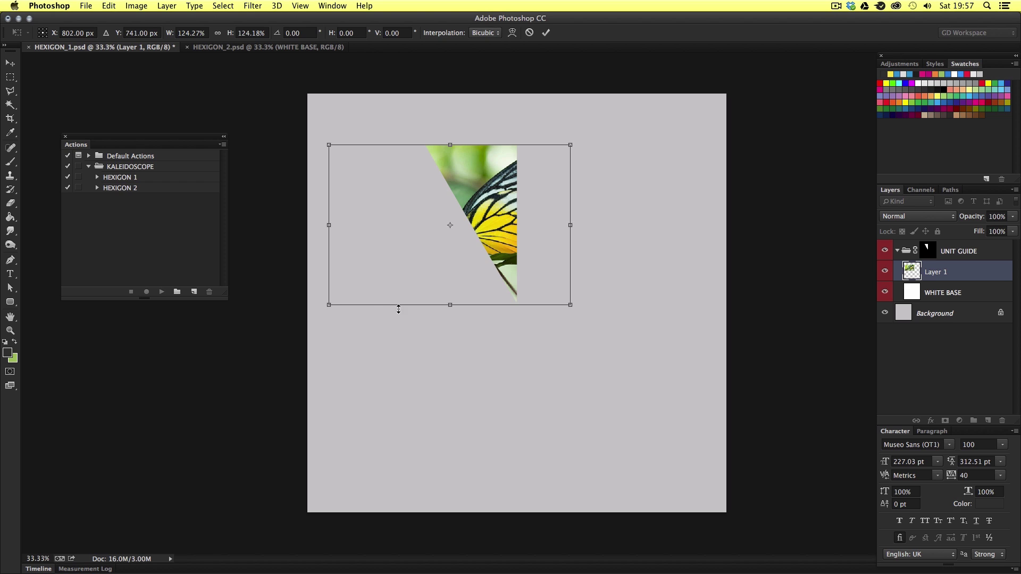
key("Return")
mouse_move(556, 263)
left_mouse_down()
mouse_move(527, 260)
mouse_move(541, 257)
left_mouse_up()
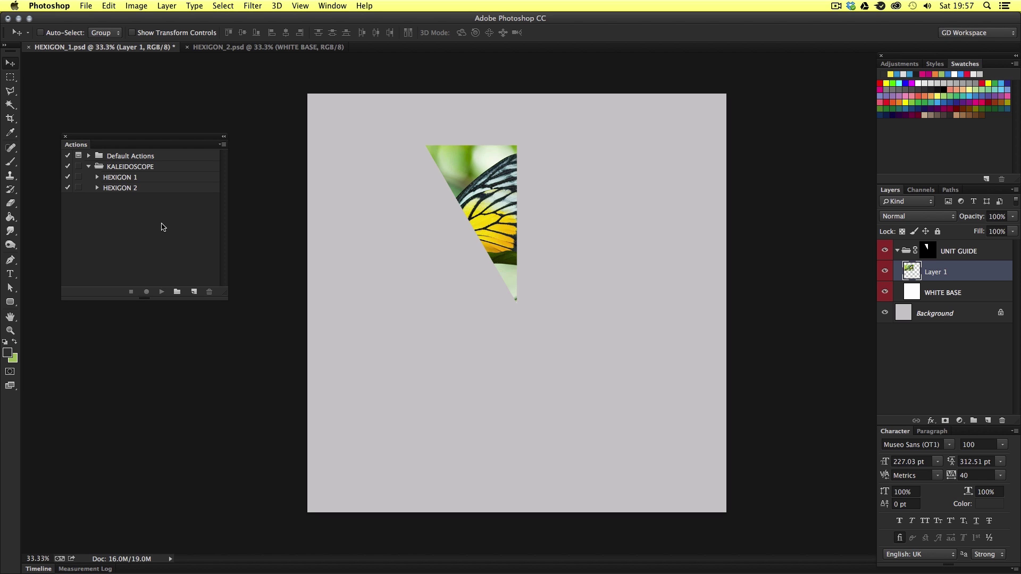
left_click(151, 182)
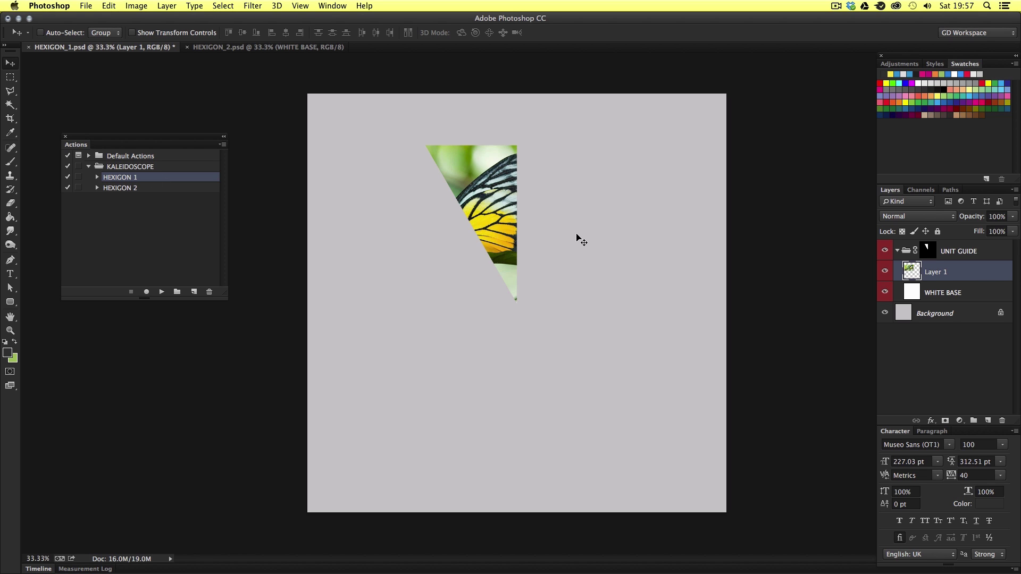
Collapse UNIT GUIDE, run HEXIGON 1 to build the butterfly hexagon, and nudge it into place
left_click(976, 255)
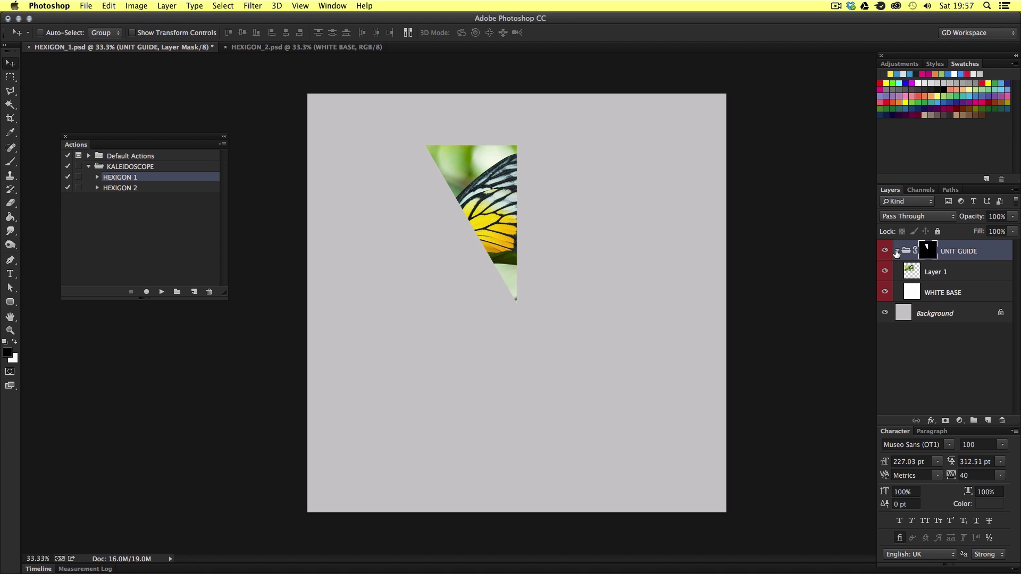
left_click(897, 251)
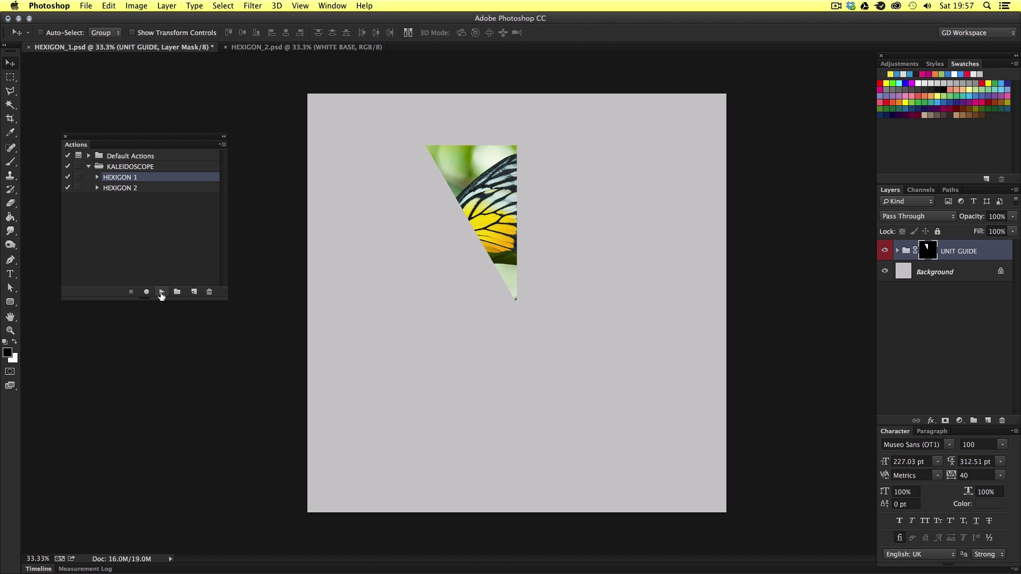
left_click(161, 292)
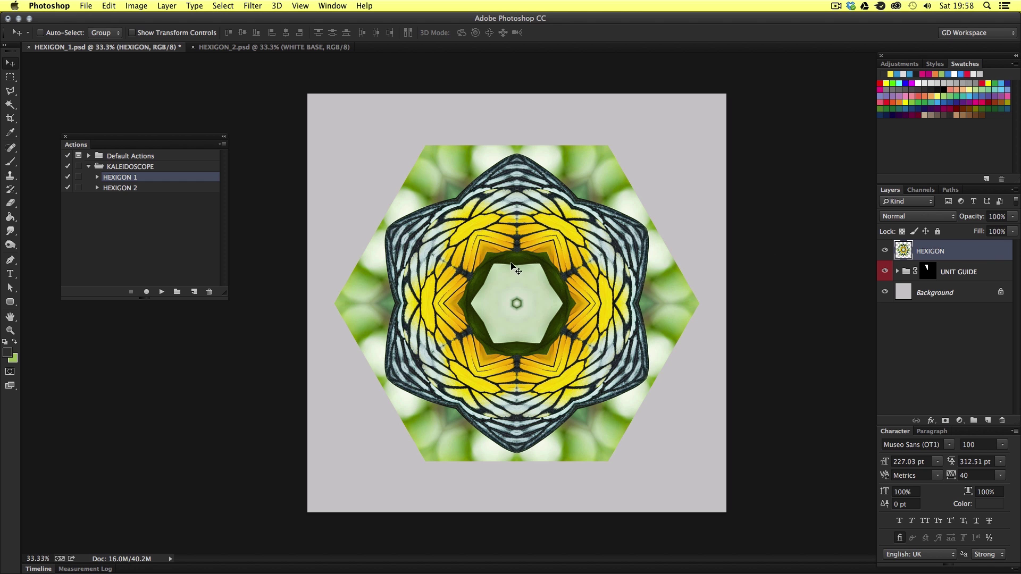
left_click_drag(545, 283, 530, 264)
Zoom in slightly and hide the butterfly HEXIGON layer
key("z")
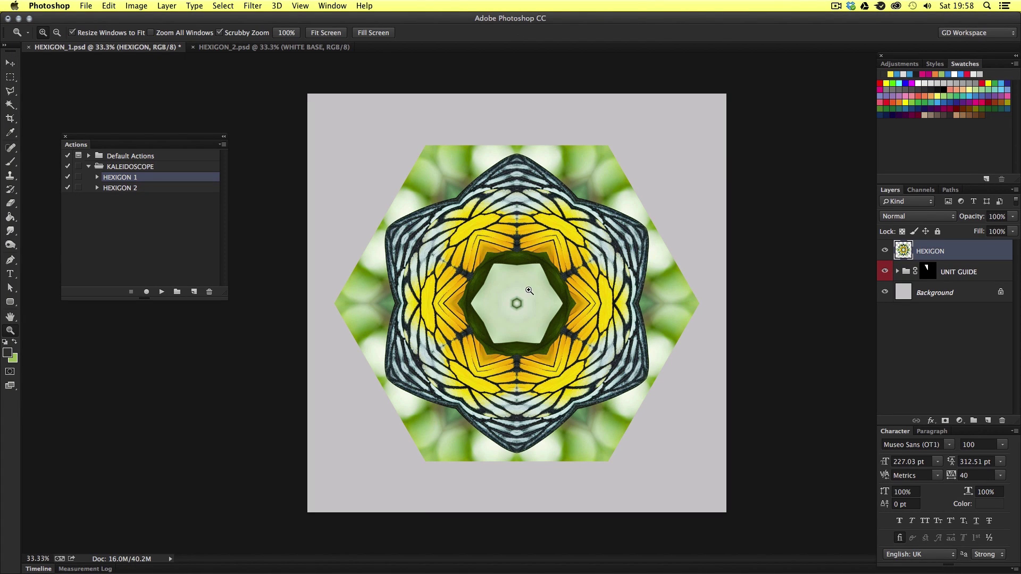
left_click_drag(538, 286, 538, 286)
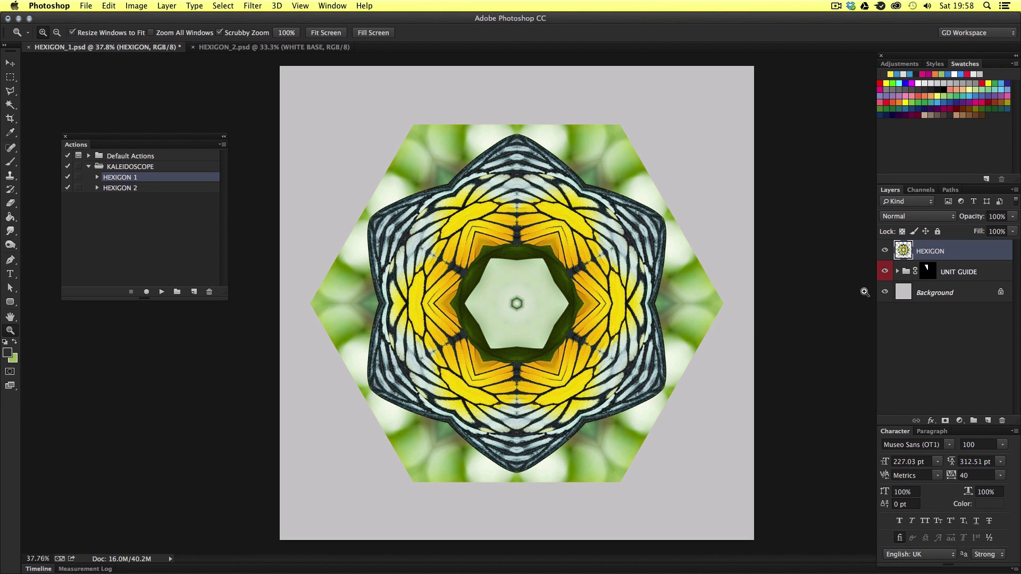
left_click(885, 251)
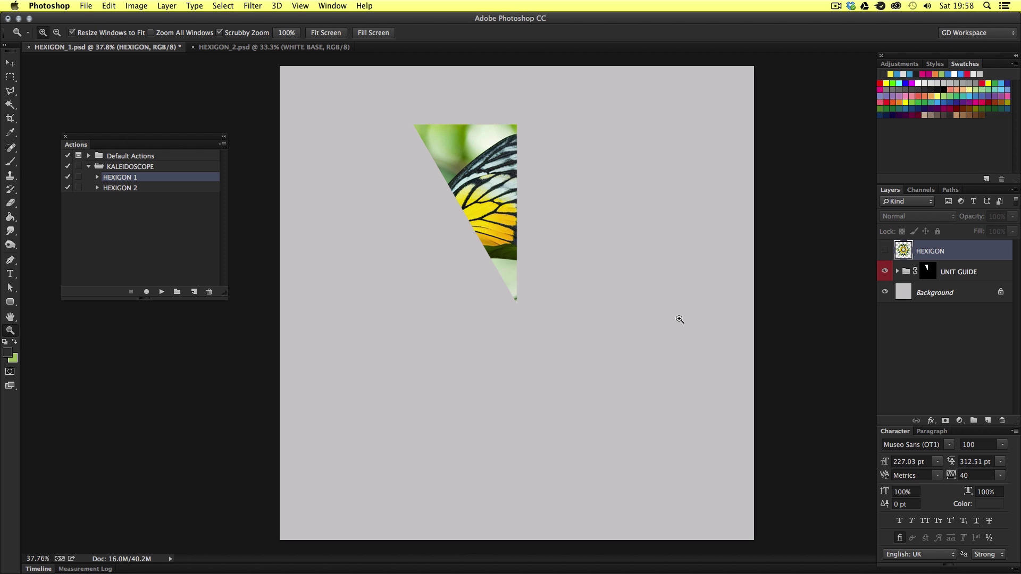
key("v")
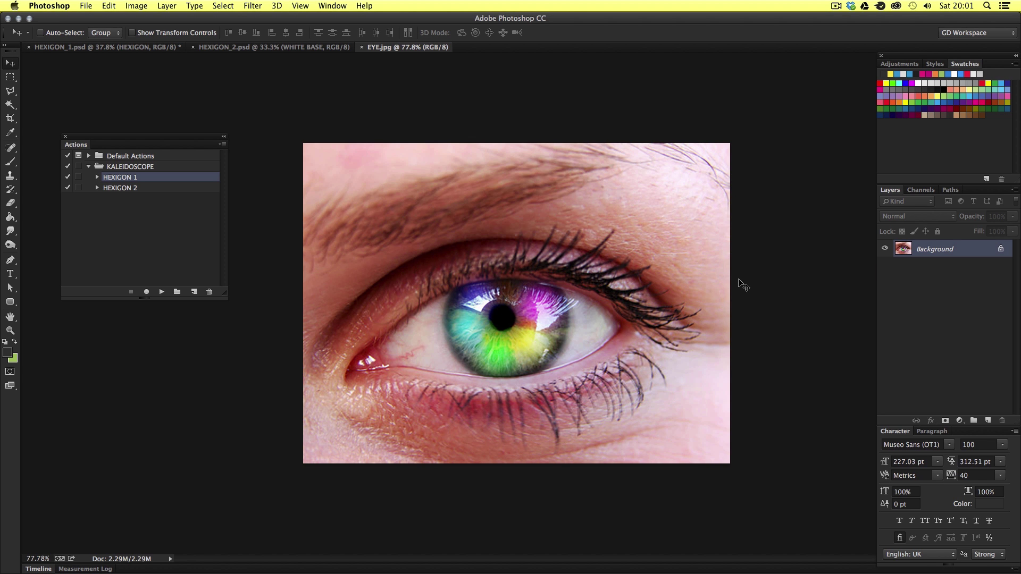
Copy the entire EYE.jpg photo and close it, returning to HEXIGON_1
key("super+a")
key("super+c")
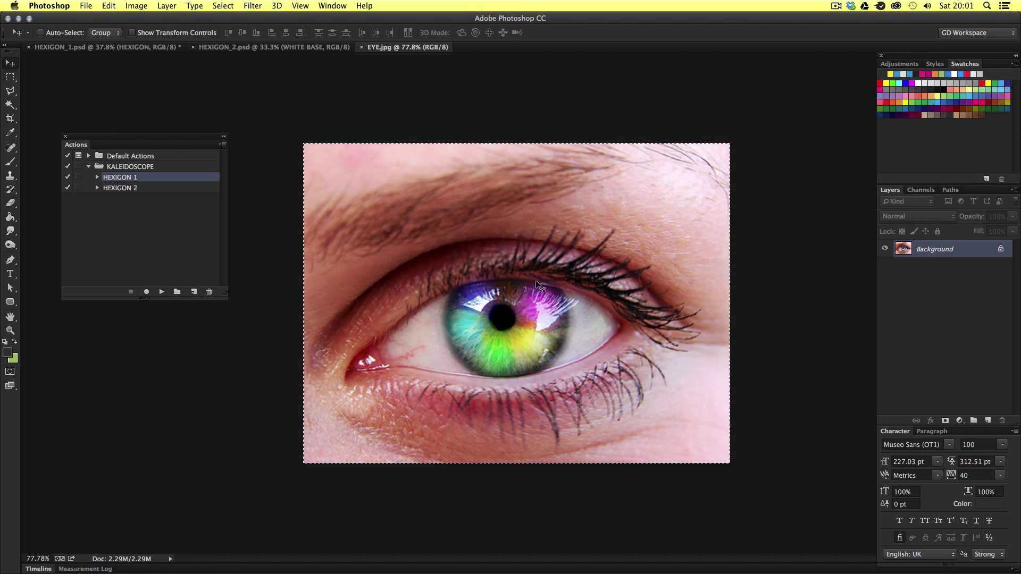
key("super+w")
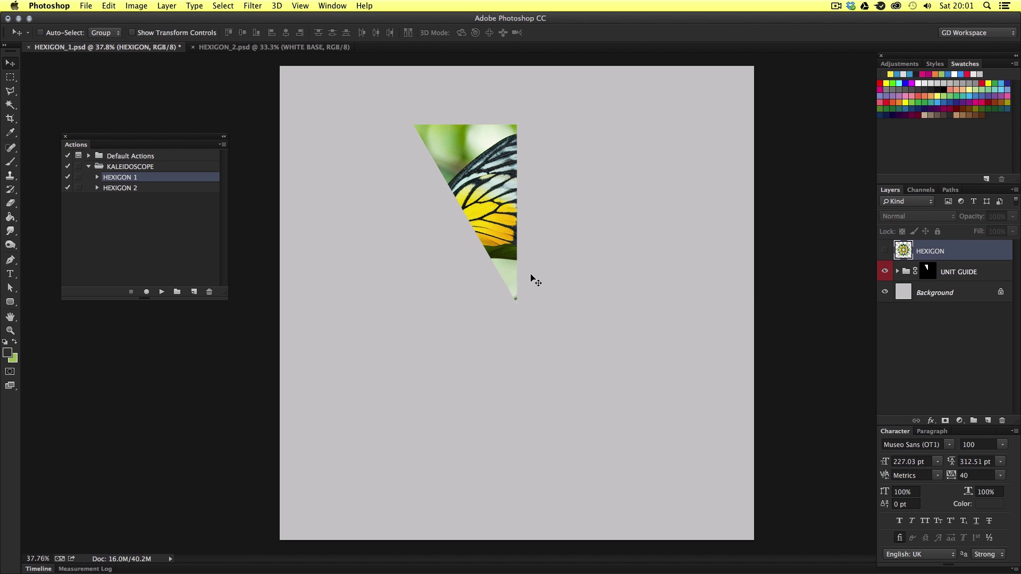
Paste the eye photo above Layer 1, scaling to about 118% so the iris fills the wedge
left_click(898, 272)
left_click(936, 293)
key("super+v")
key("super+t")
left_click_drag(577, 278, 615, 307)
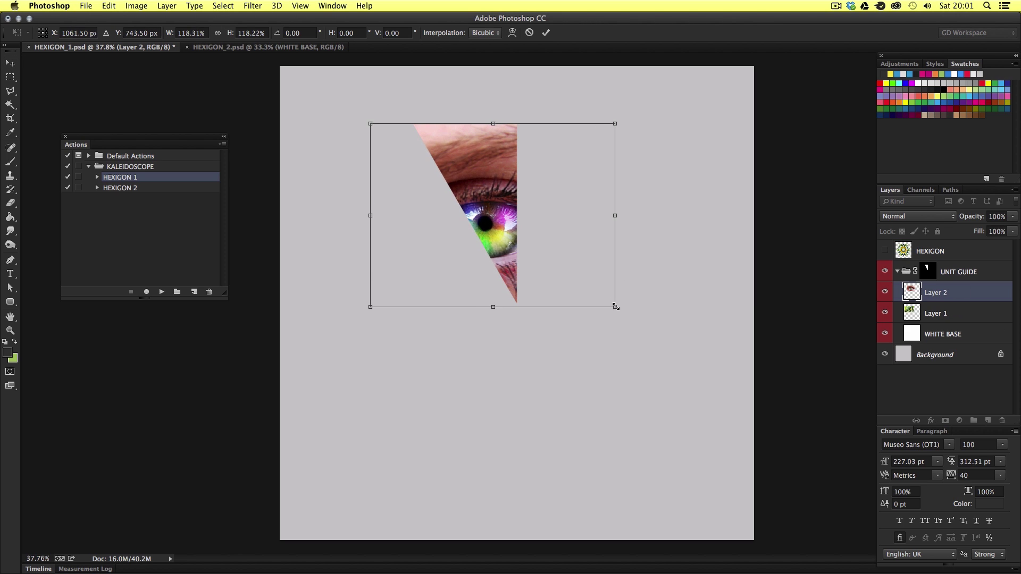
left_click_drag(370, 124, 343, 102)
left_click_drag(548, 155, 565, 148)
key("Return")
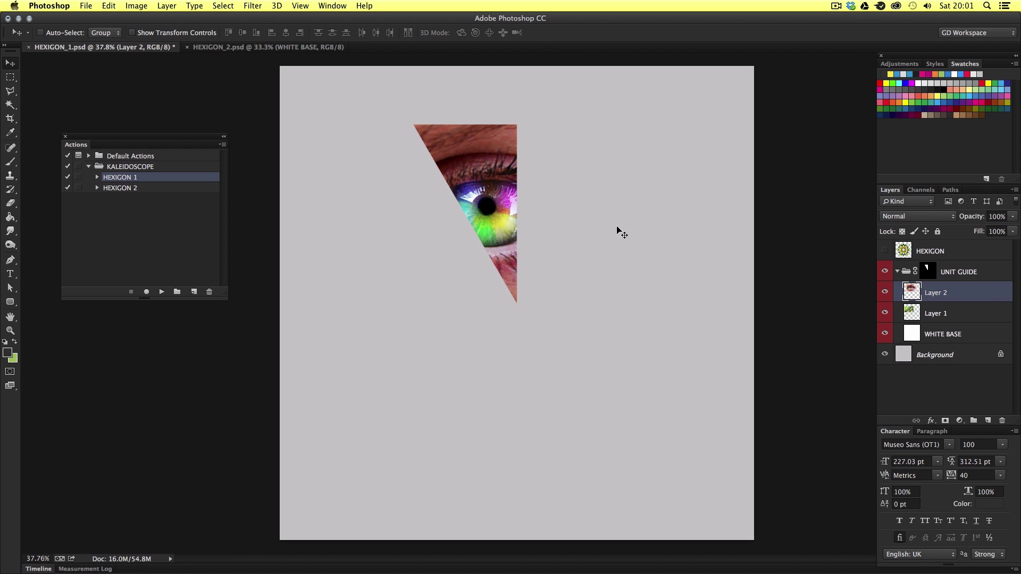
Collapse UNIT GUIDE and run HEXIGON 1 to generate the eye kaleidoscope hexagon
left_click(897, 272)
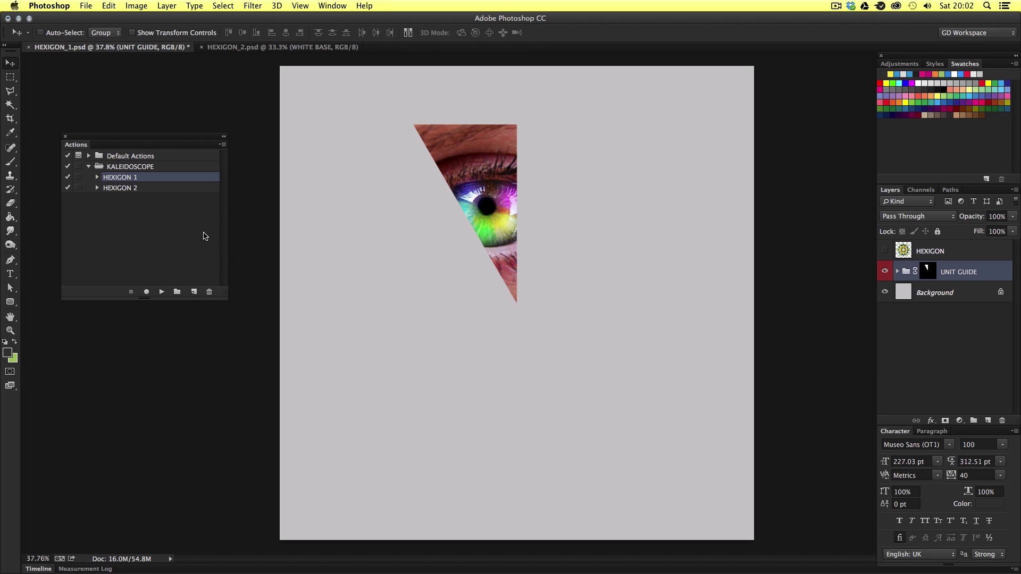
left_click(162, 292)
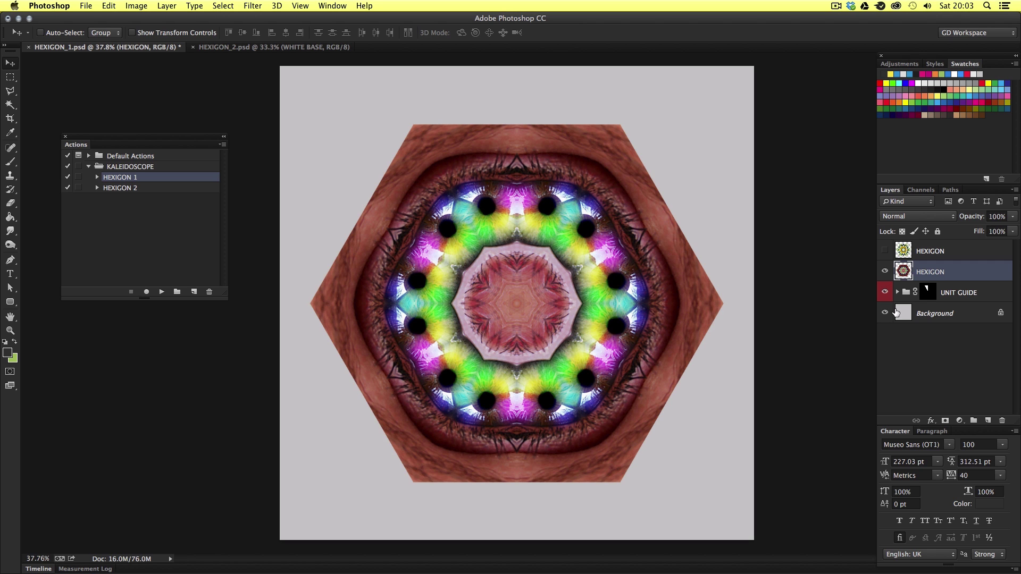
left_click(885, 271)
left_click(885, 271)
Switch to the HEXIGON_2 document and zoom in on its white triangle
left_click(275, 48)
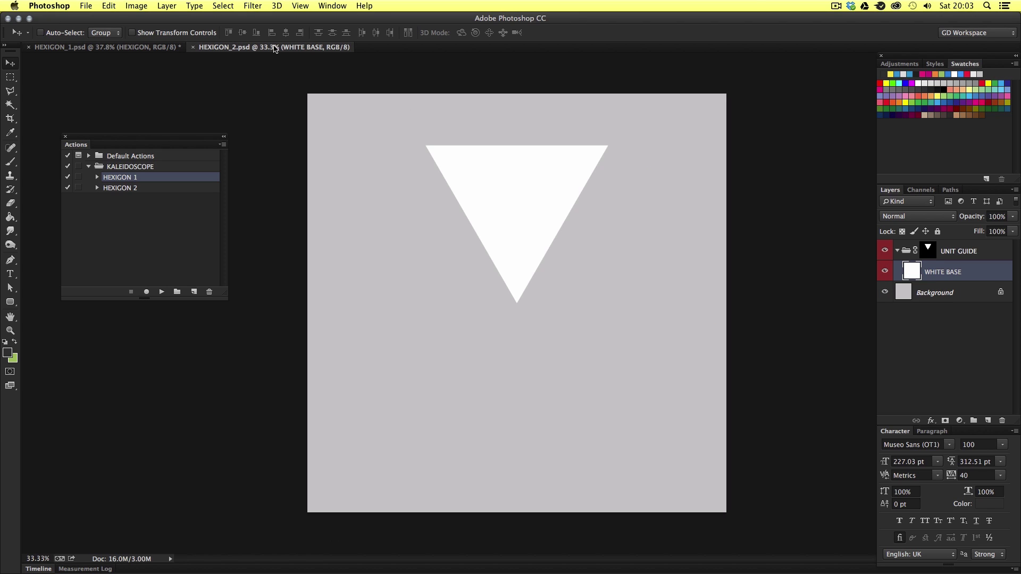
key("z")
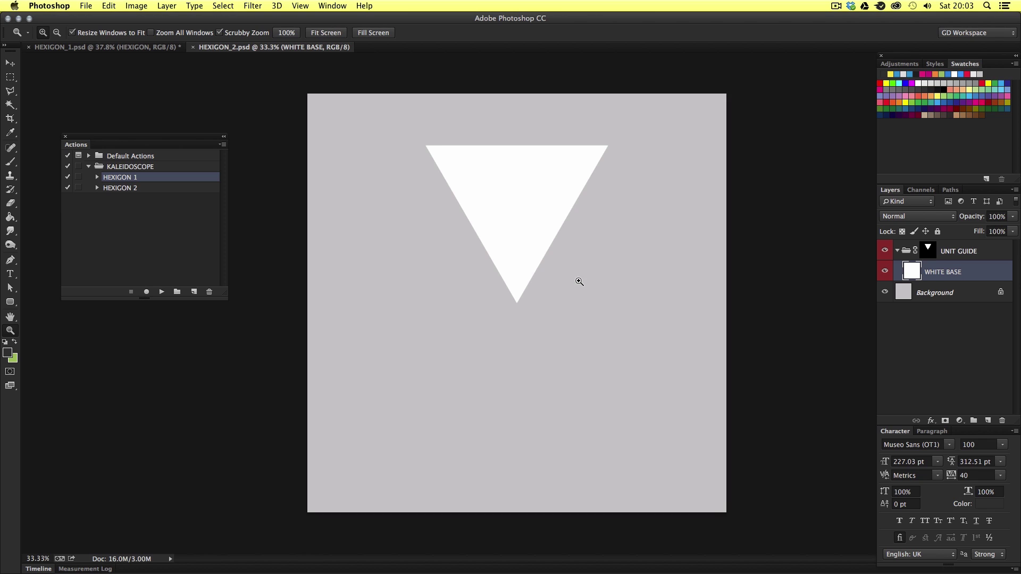
left_click(579, 282)
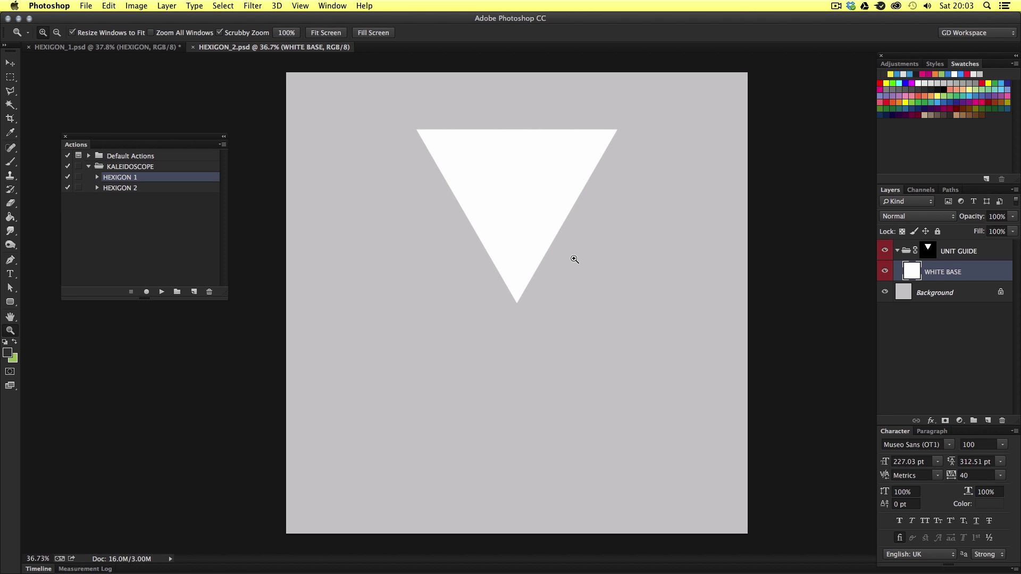
key("v")
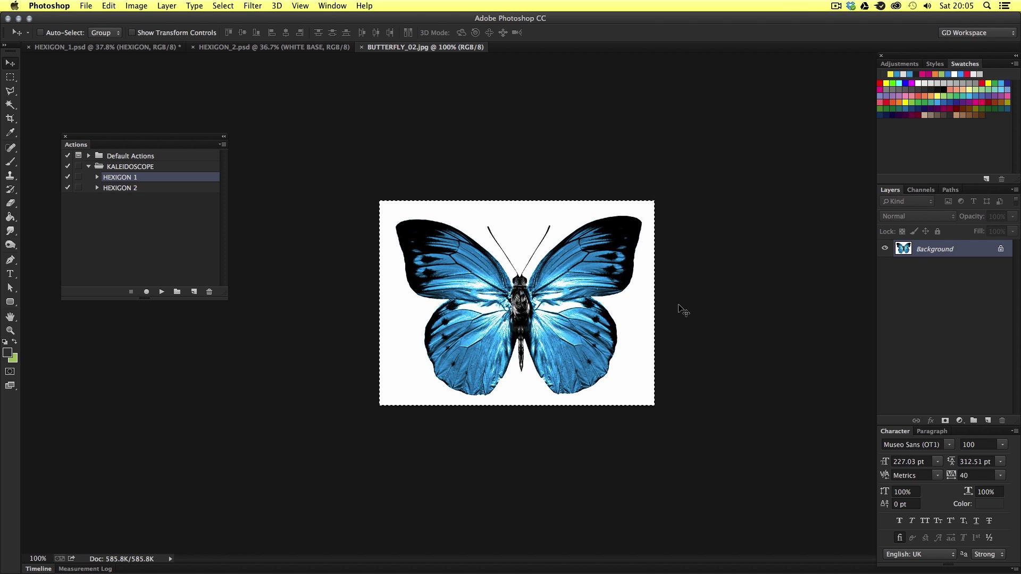
Paste the blue butterfly into the UNIT GUIDE group and move it up into the white triangle
key("super+w")
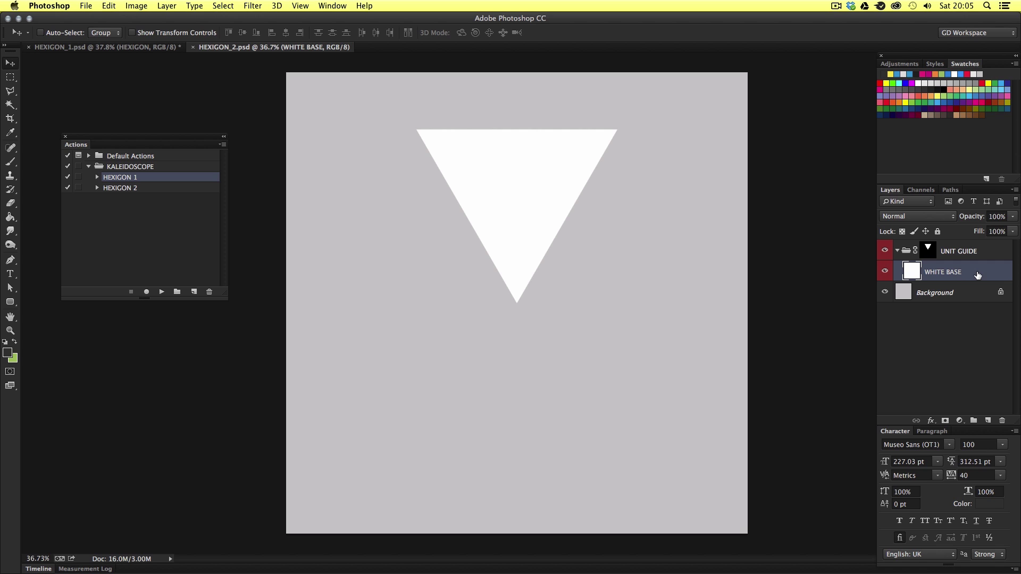
key("super+v")
left_click_drag(581, 308, 578, 218)
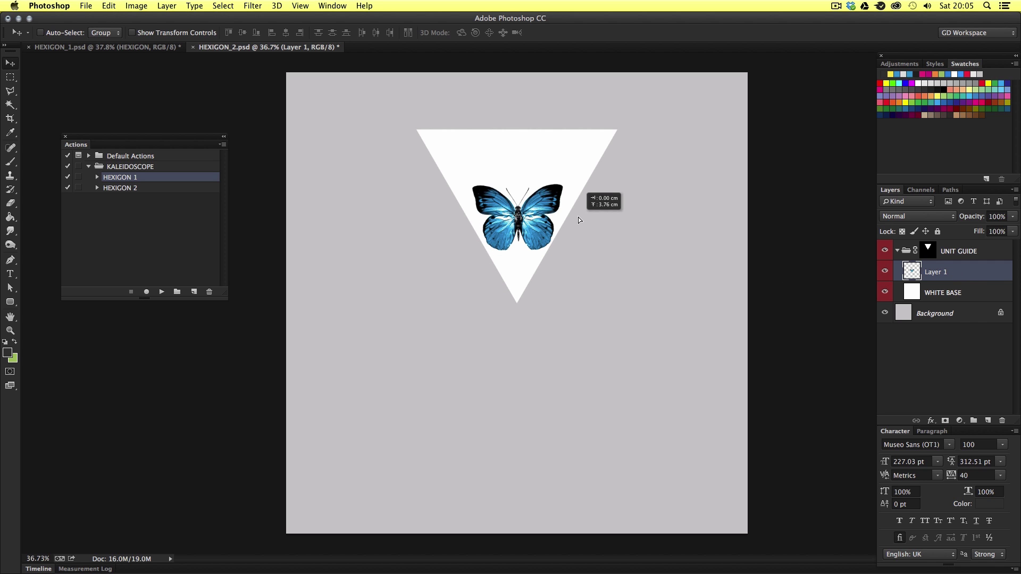
Enlarge the butterfly to about 204% so its wings span the triangle
key("super+t")
left_click_drag(570, 178, 620, 139)
left_click_drag(604, 178, 604, 170)
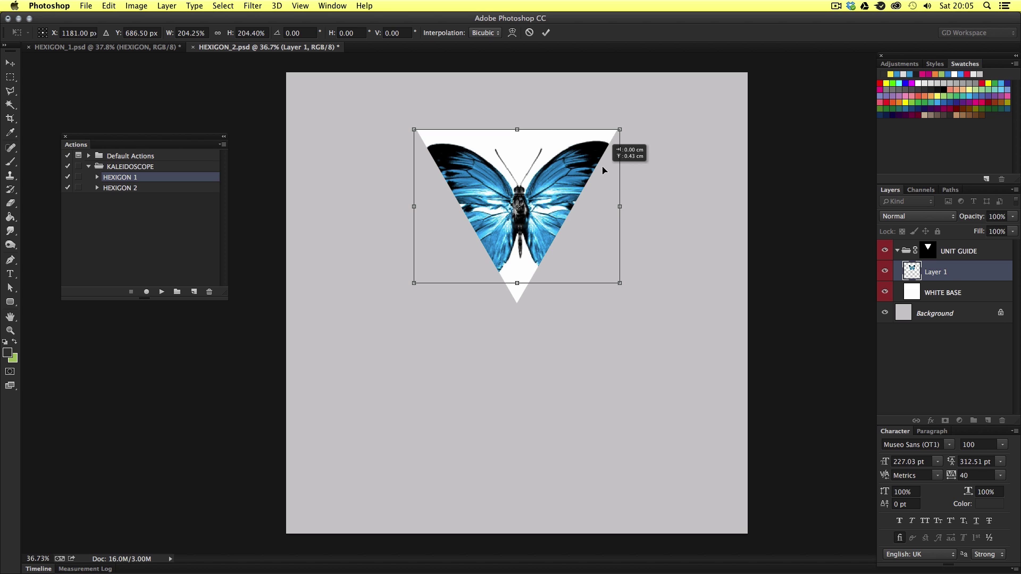
double_click(612, 134)
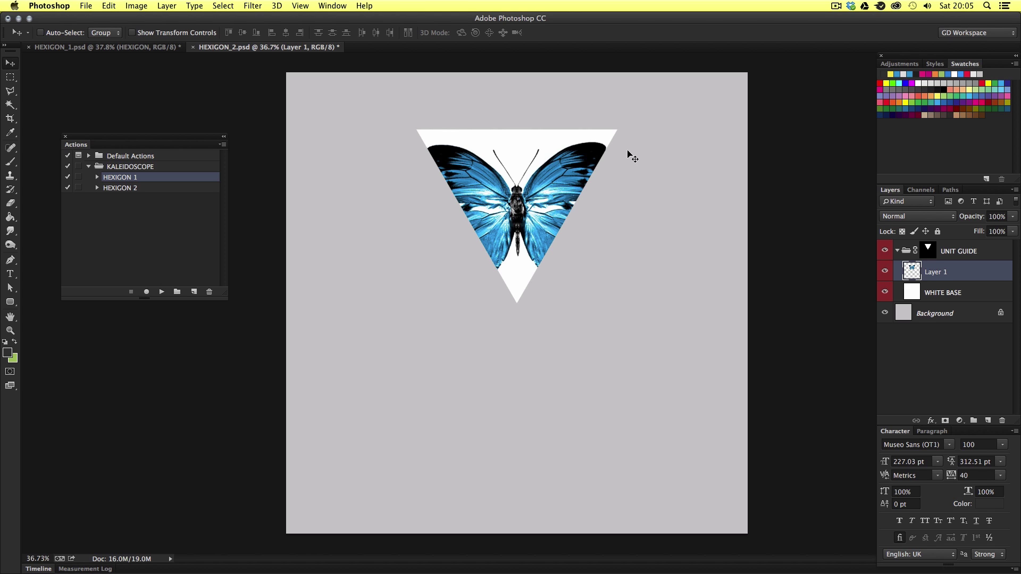
key("super+t")
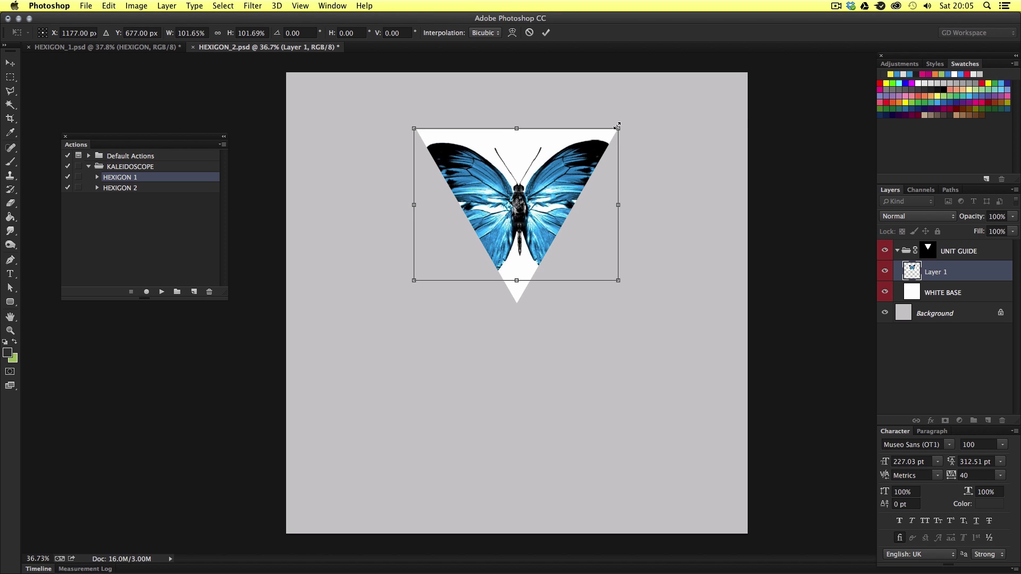
key("Return")
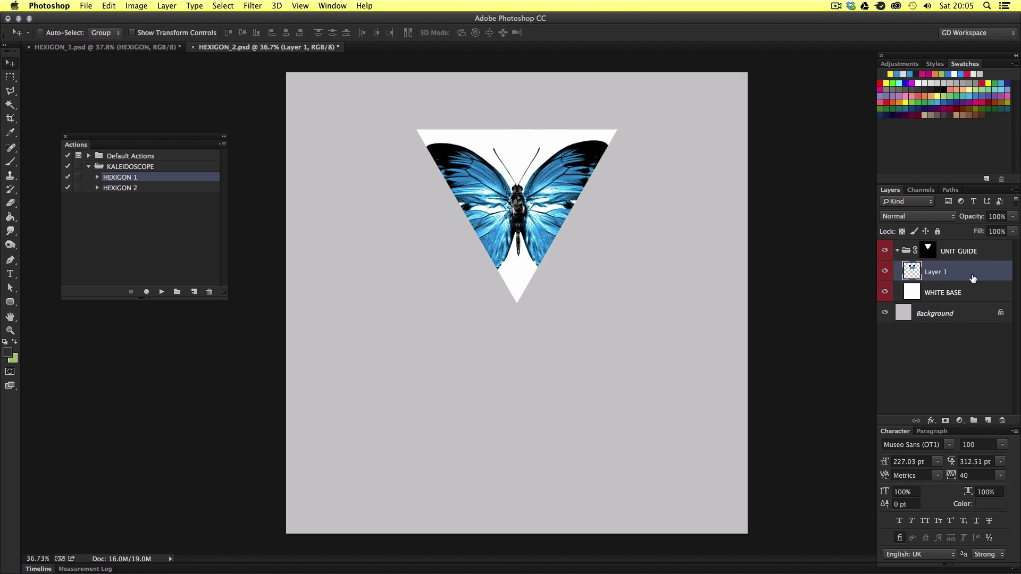
Add Layer 2 and fill the triangle with blue sampled from the butterfly's wing
key("super+shift+n")
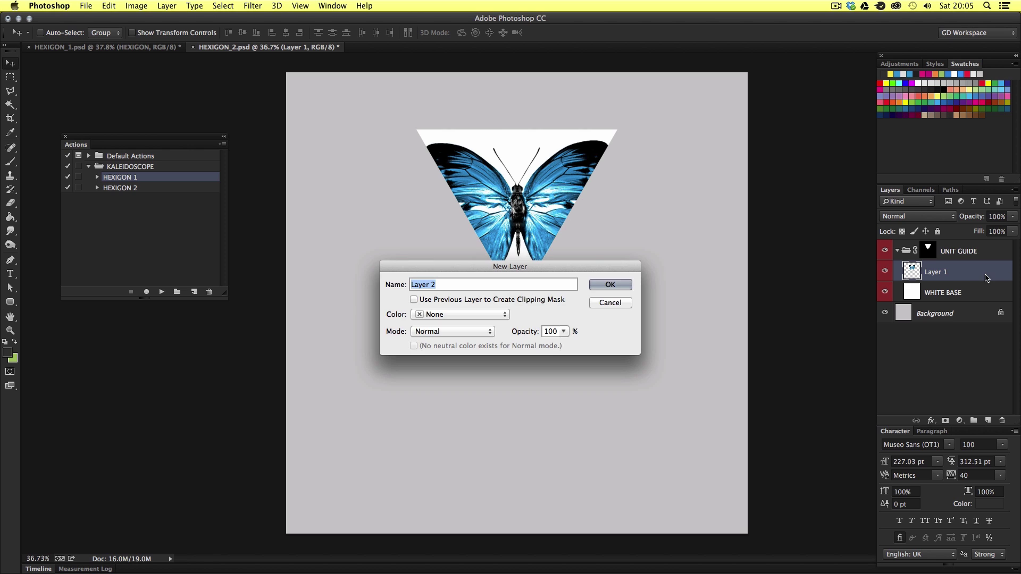
left_click(609, 285)
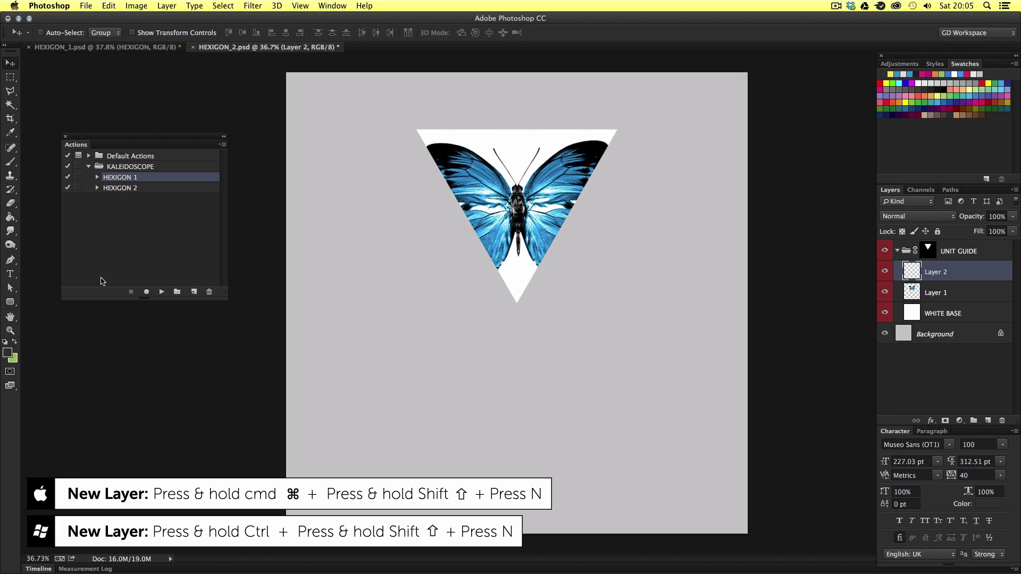
key("i")
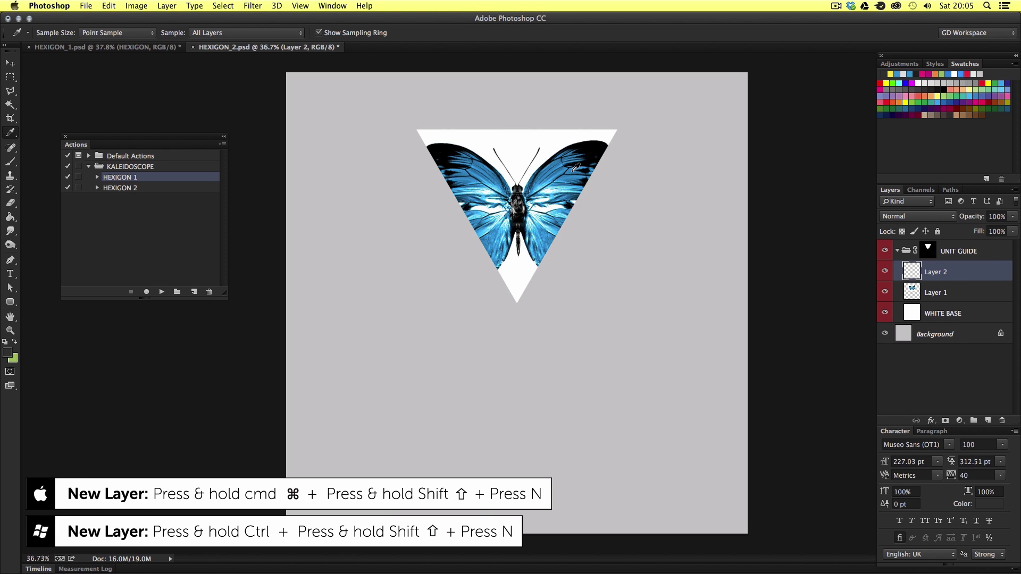
left_click(576, 167)
key("g")
left_click(550, 189)
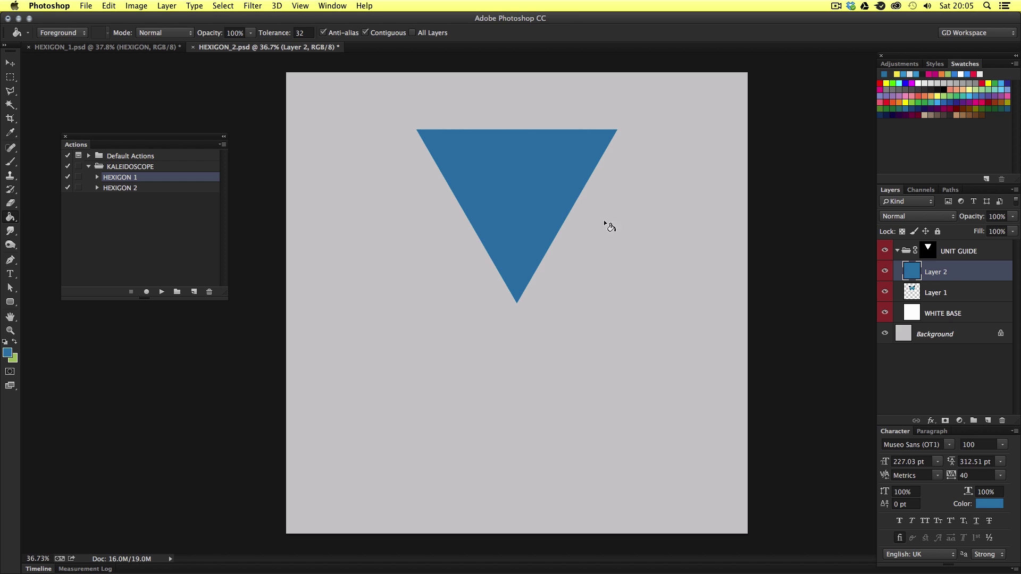
Set Layer 2 to Multiply blending at about 30% opacity
left_click(907, 215)
left_click(898, 249)
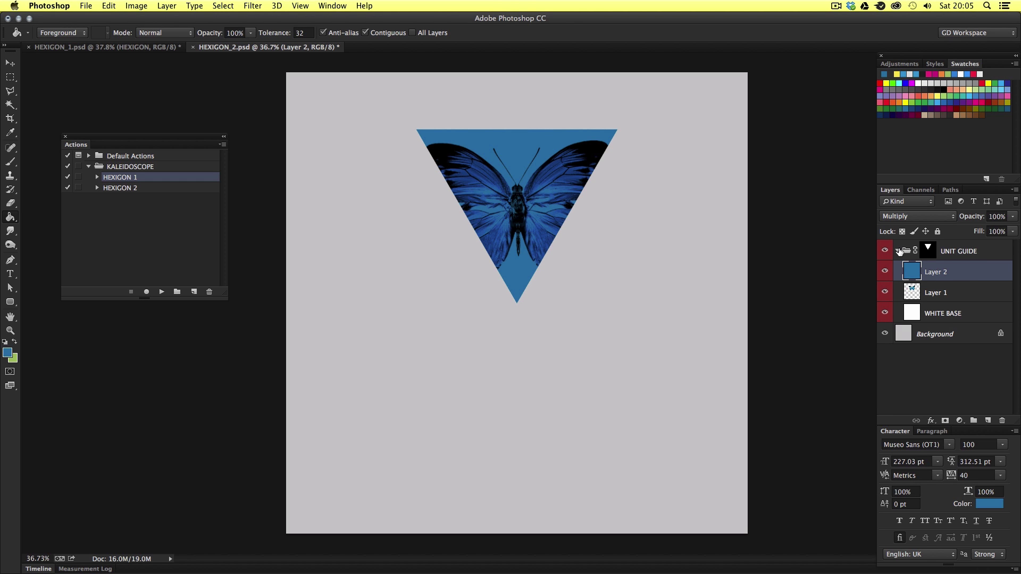
left_click(1013, 217)
left_click_drag(983, 230, 979, 230)
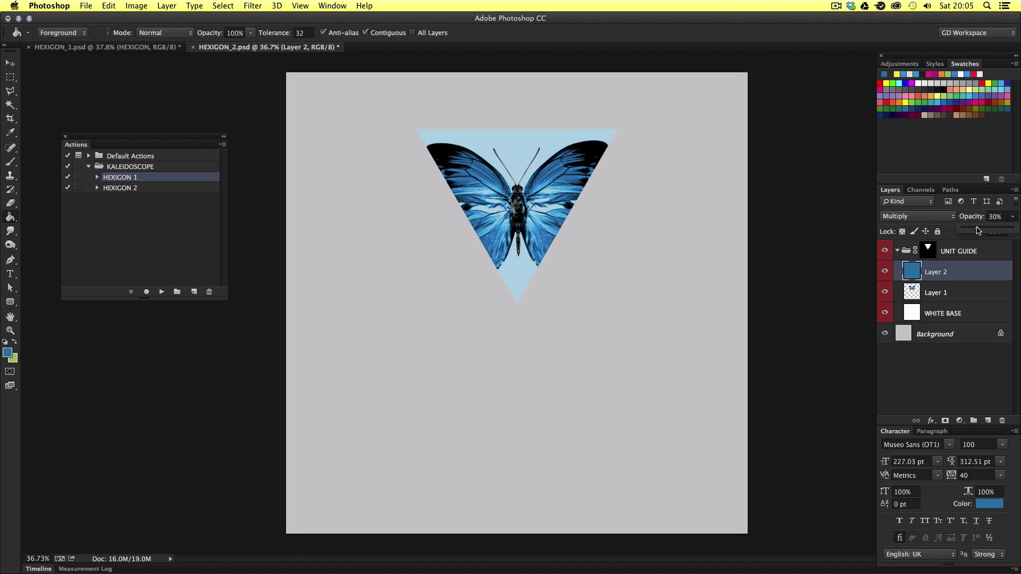
Collapse the UNIT GUIDE group and target its layer mask
left_click(991, 252)
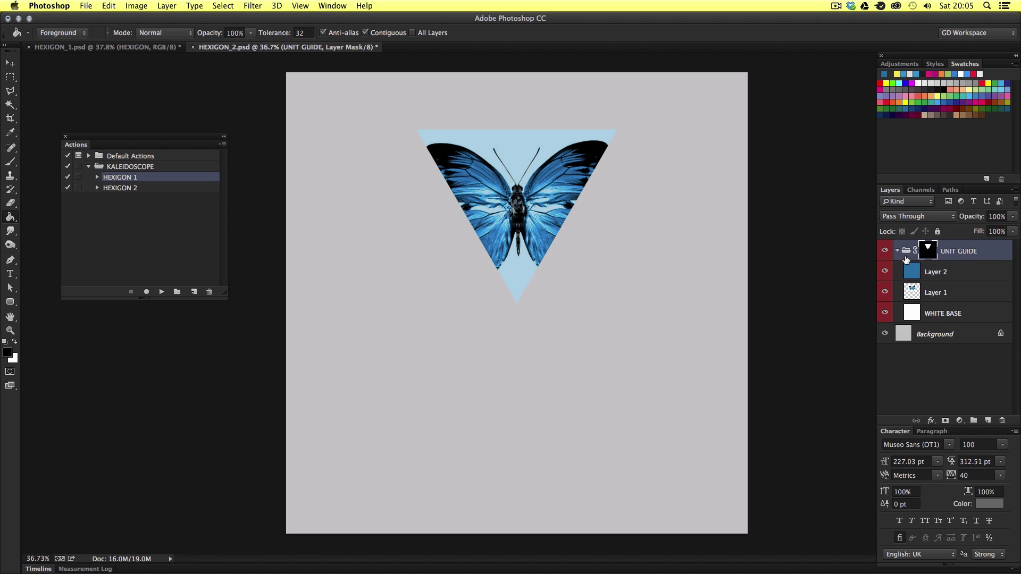
left_click(897, 250)
left_click(974, 301)
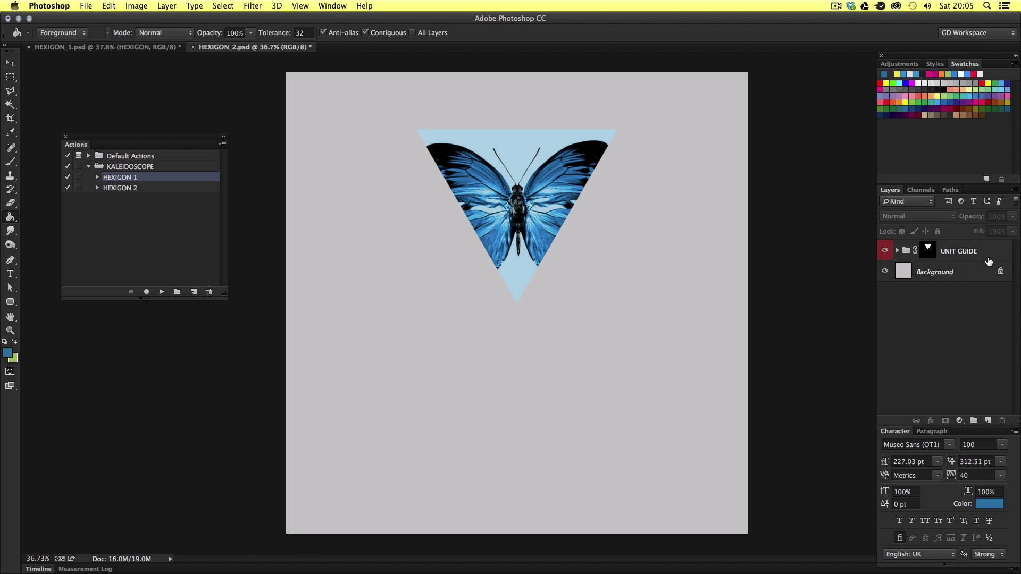
left_click(991, 252)
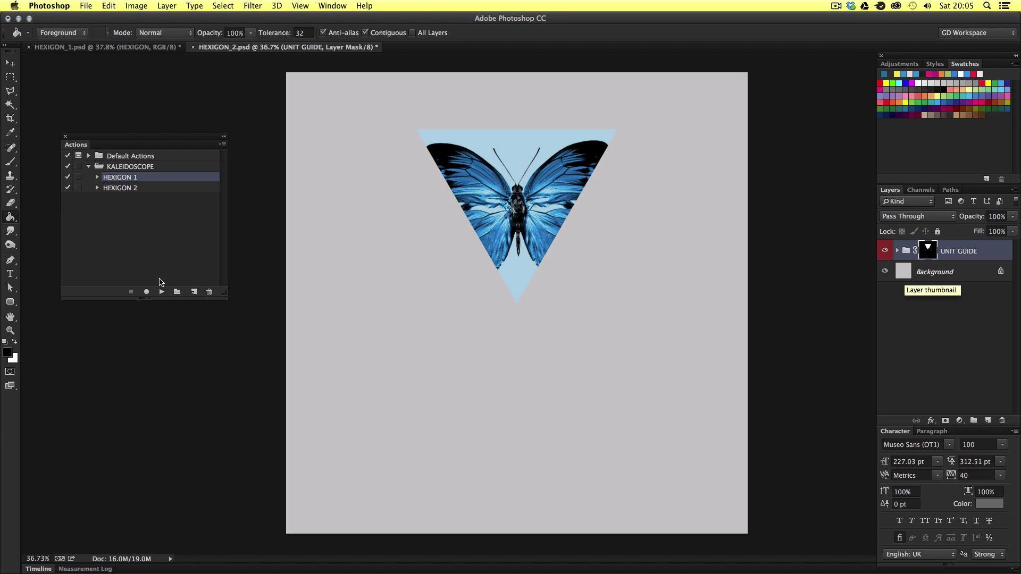
Run the HEXIGON 2 action to build the butterfly hexagon, then nudge the HEXIGON layer down
left_click(153, 189)
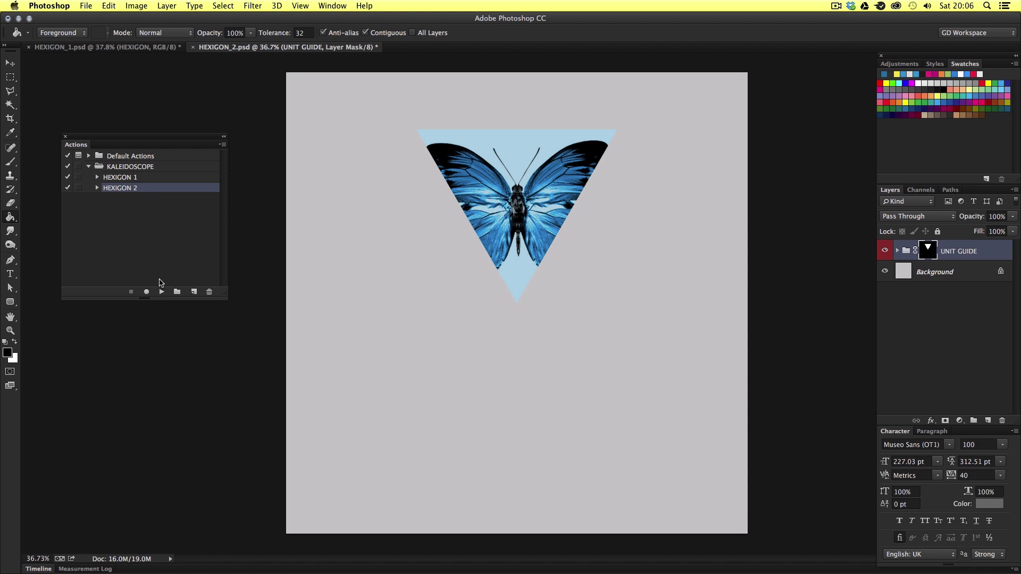
left_click(162, 291)
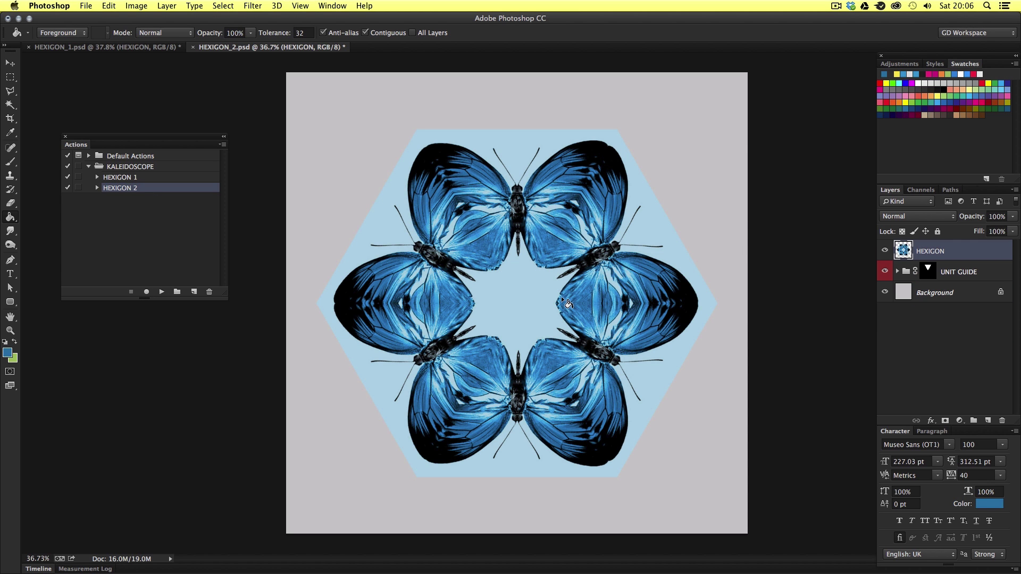
key("v")
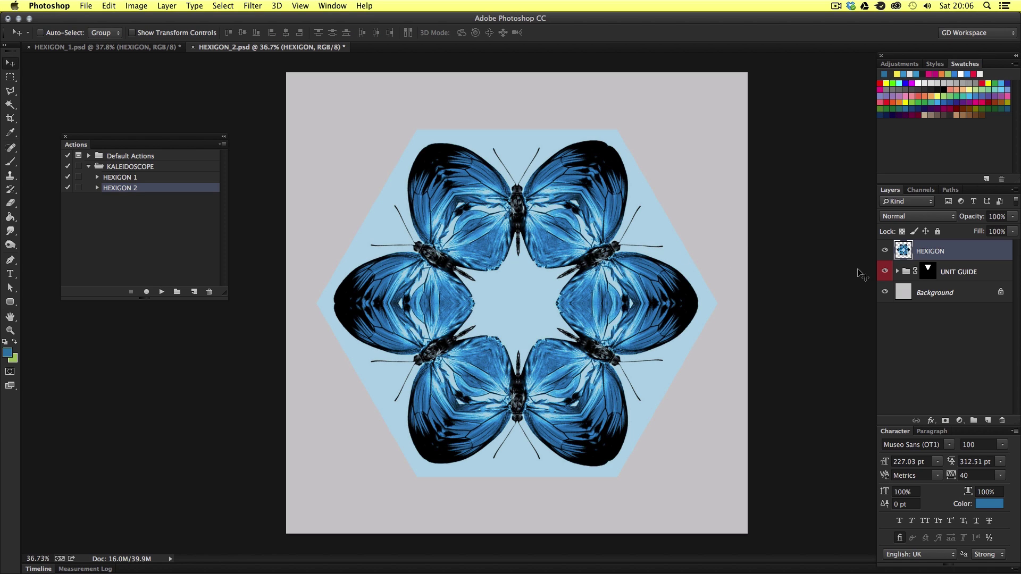
left_click(992, 274)
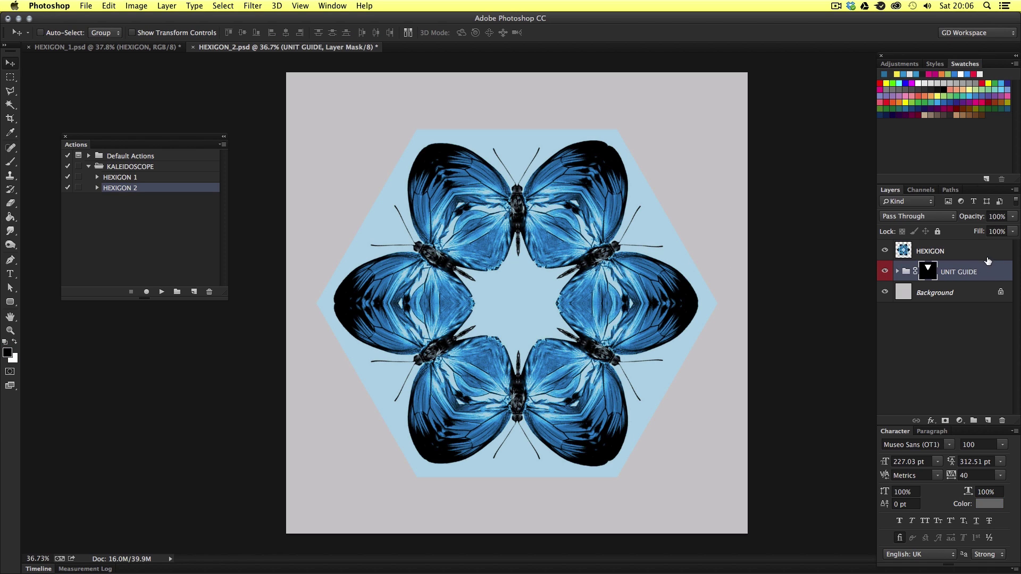
left_click(987, 254)
mouse_move(587, 238)
left_mouse_down()
mouse_move(585, 249)
mouse_move(596, 224)
mouse_move(593, 238)
left_mouse_up()
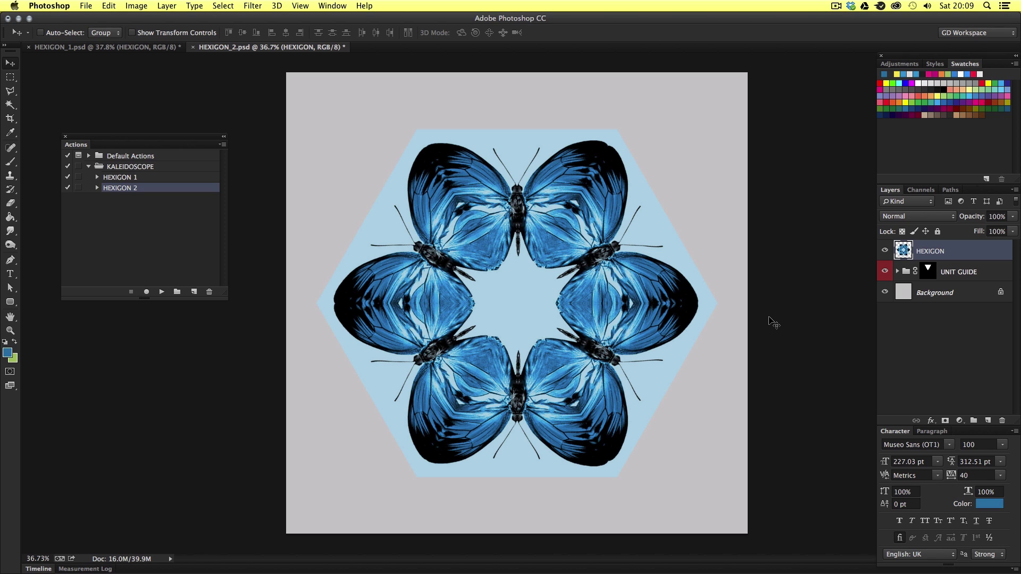
Create a new document using the International Paper A3 preset
key("super+n")
left_click(501, 250)
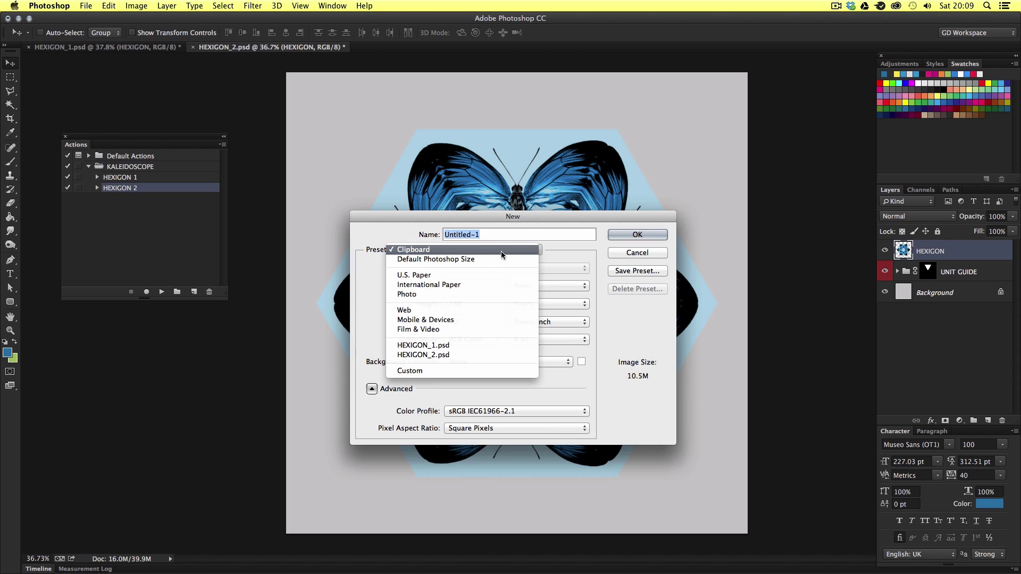
left_click(461, 285)
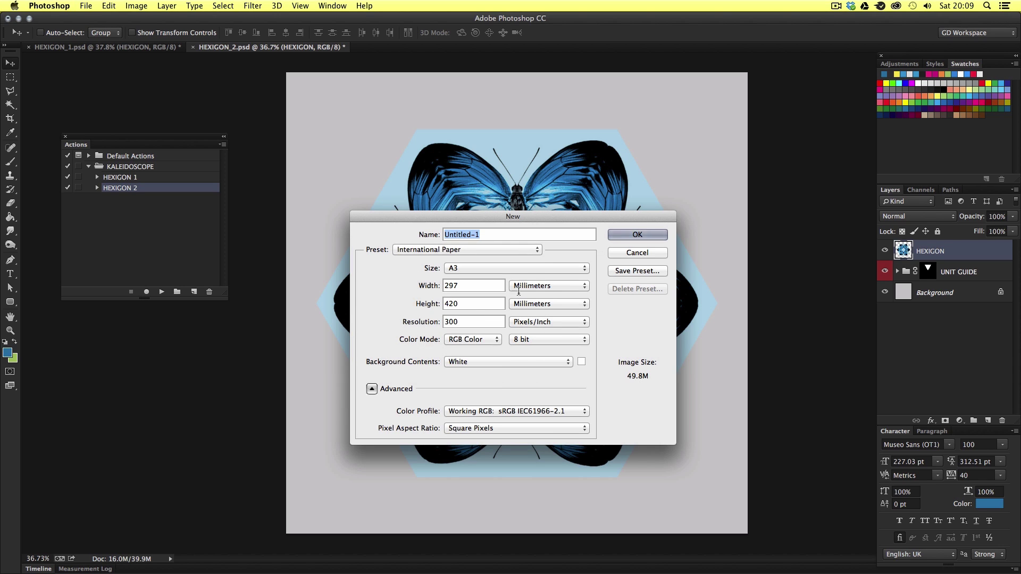
left_click(613, 236)
Paste the yellow-green kaleidoscope from HEXIGON_1 onto the A3 page and enlarge it to about 157%
left_click(151, 46)
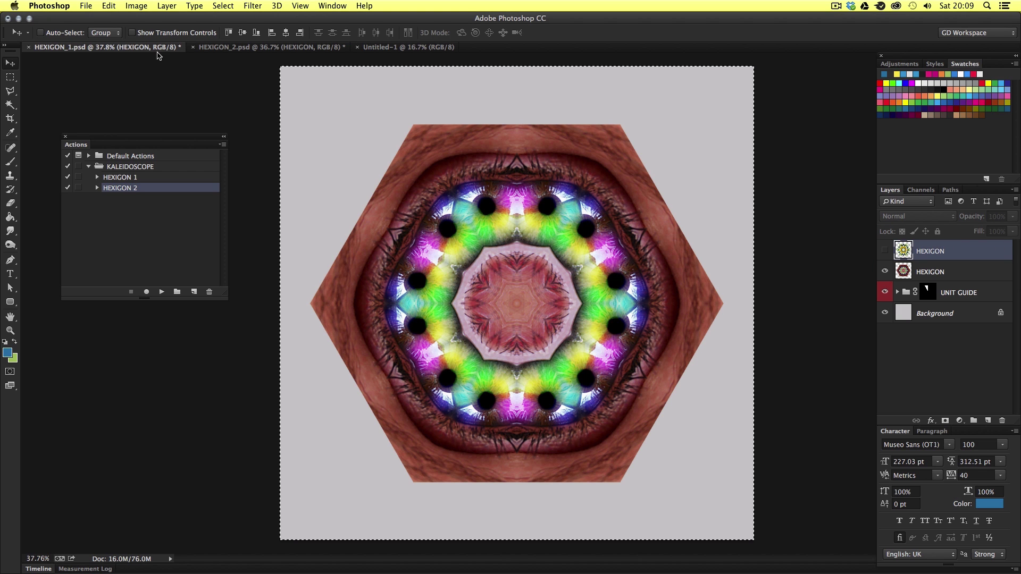
key("super+v")
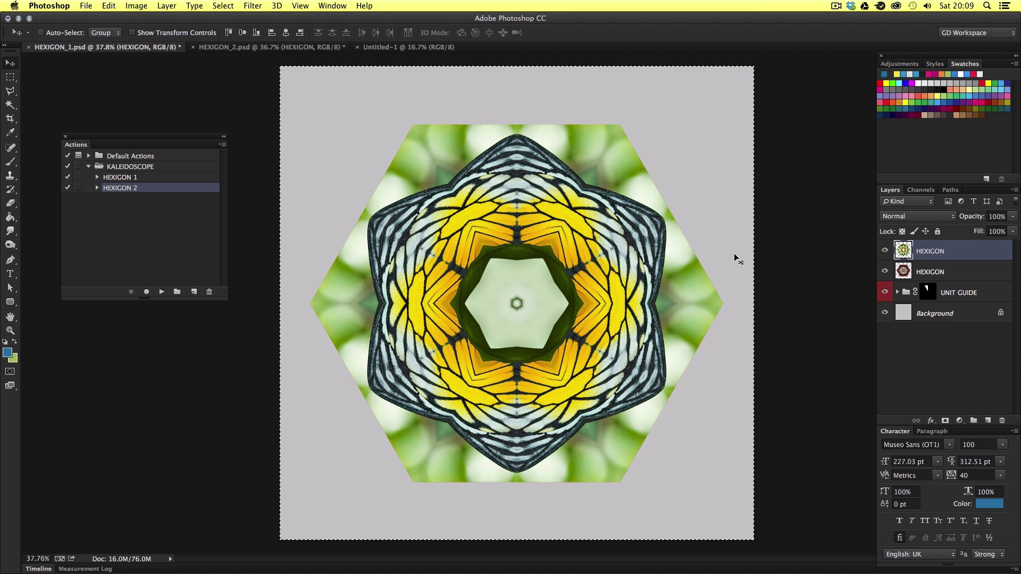
left_click(381, 49)
key("super+v")
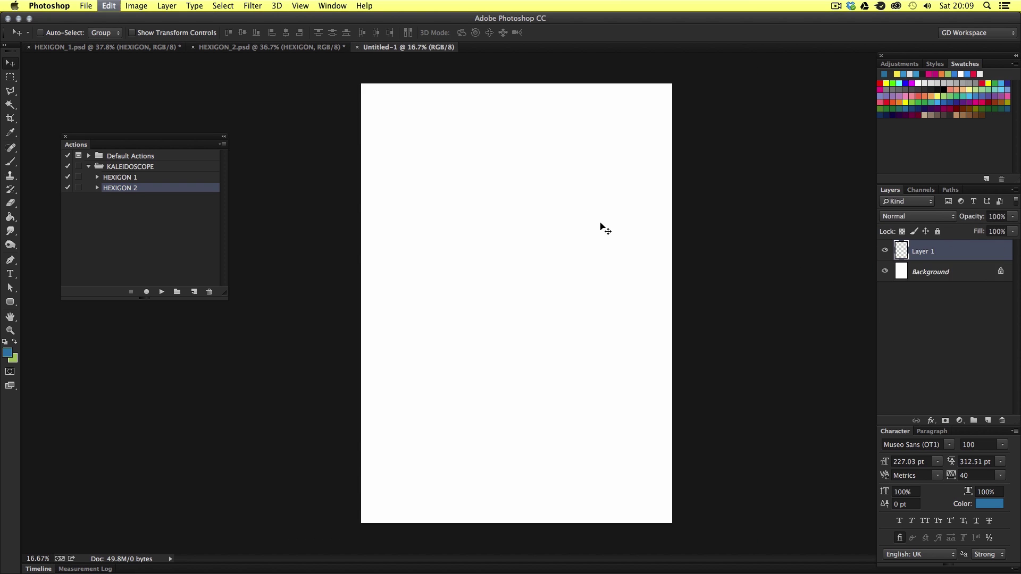
key("super+t")
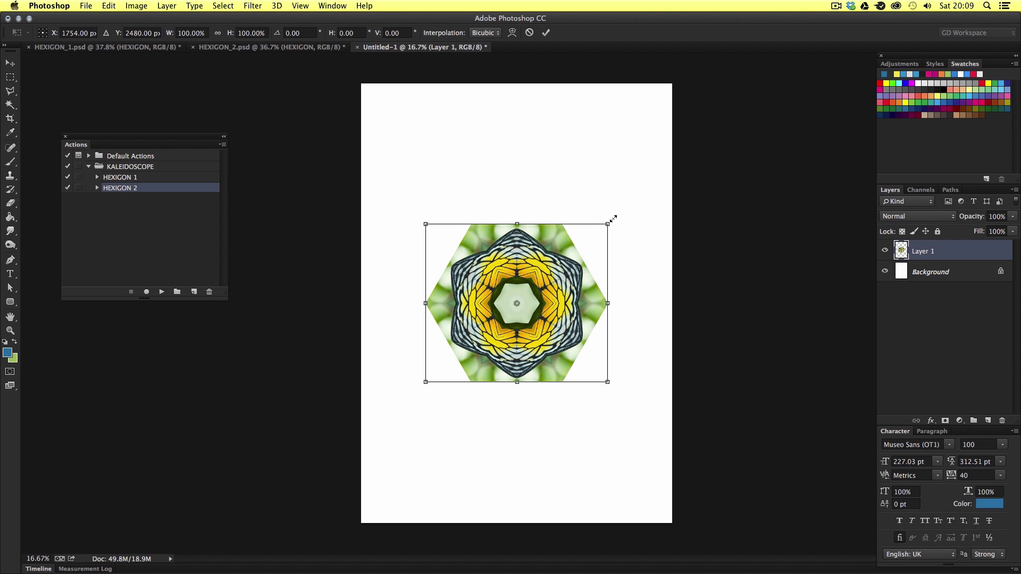
left_click_drag(613, 219, 667, 183)
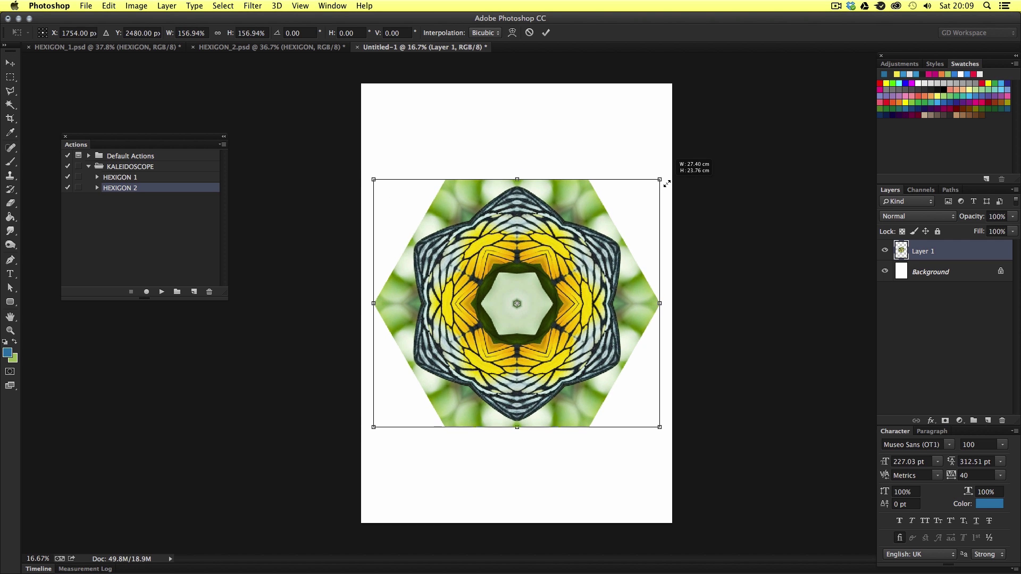
key("Return")
key("z")
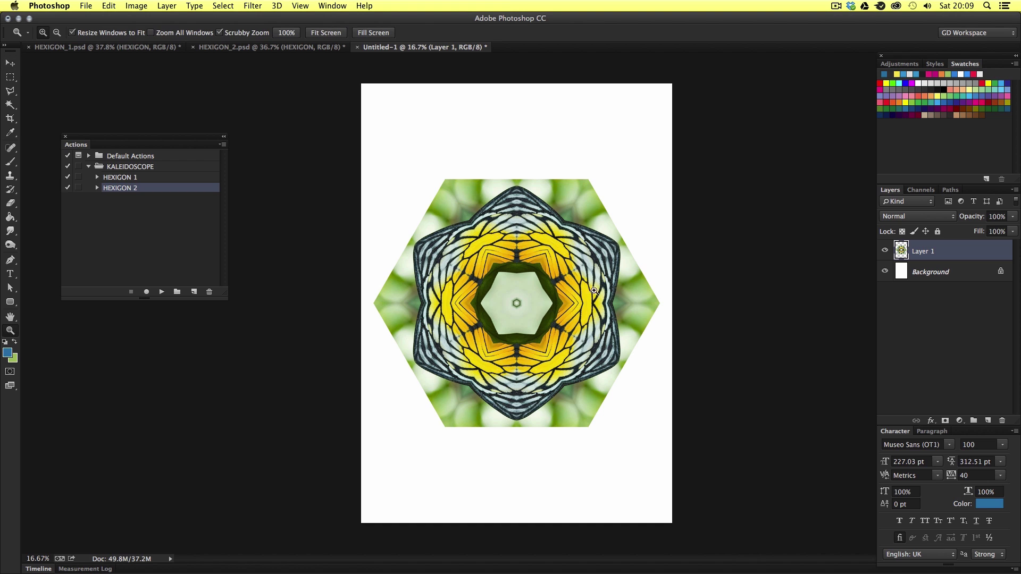
left_click_drag(593, 291, 605, 283)
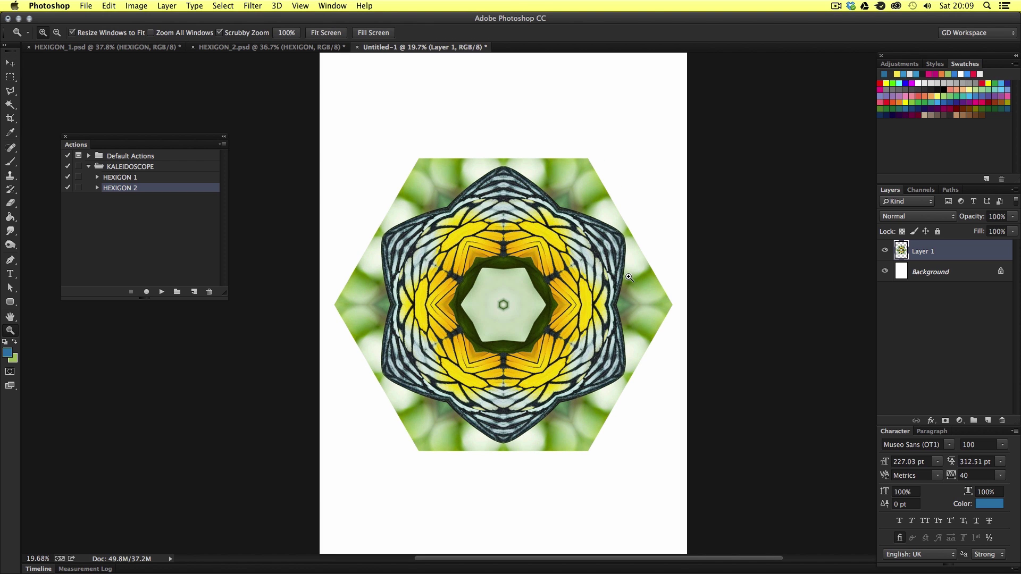
key("v")
Paste the butterfly hexagon on top, shrink it to about 89%, and centre it horizontally on Layer 1
left_click(241, 48)
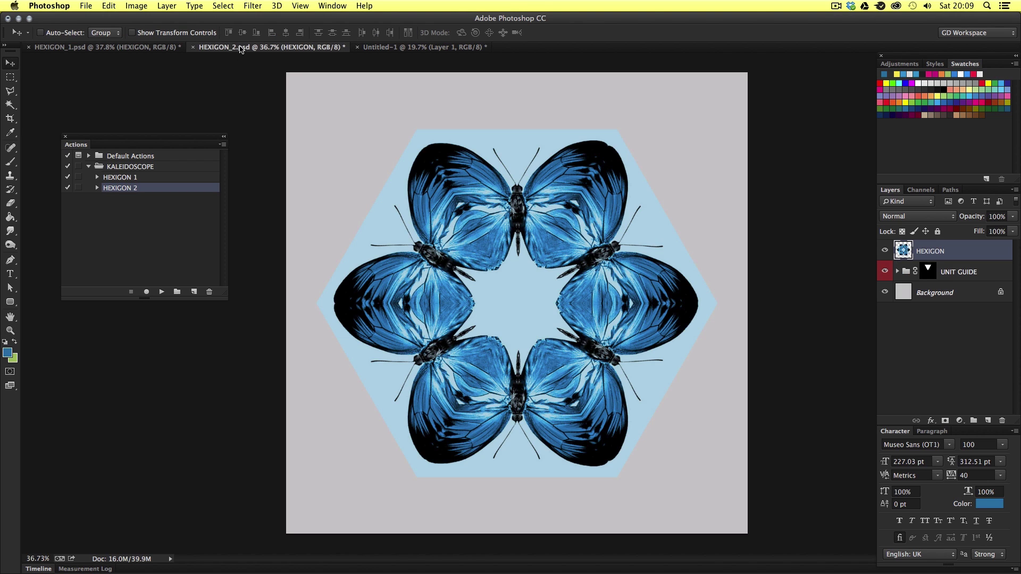
key("super+a")
left_click(431, 48)
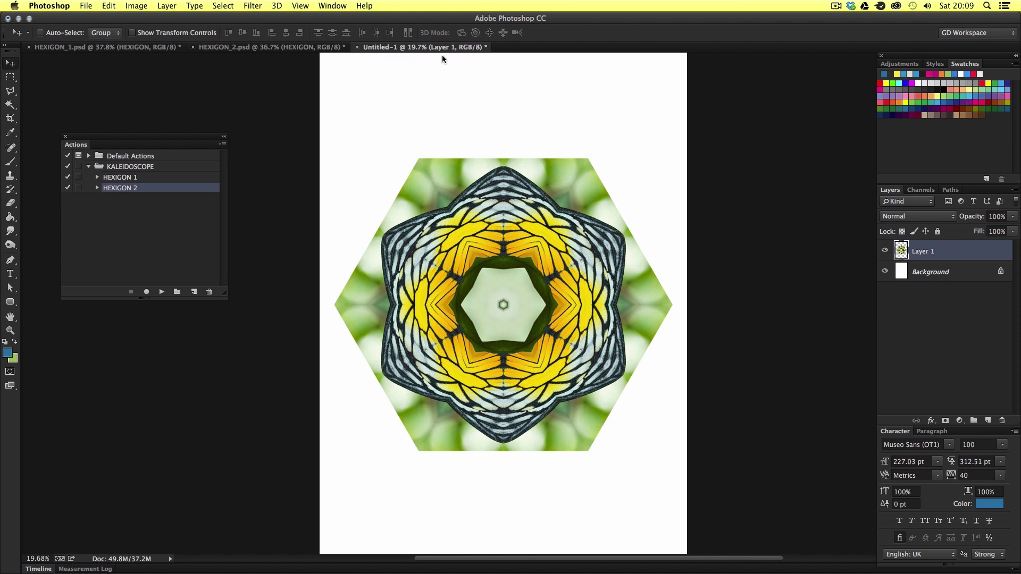
key("super+v")
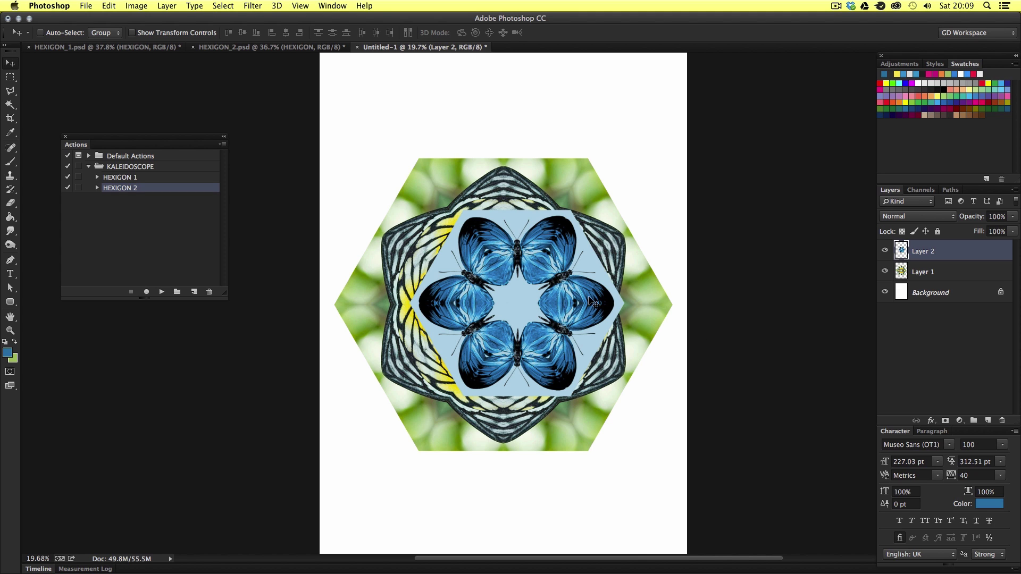
left_click_drag(592, 301, 582, 302)
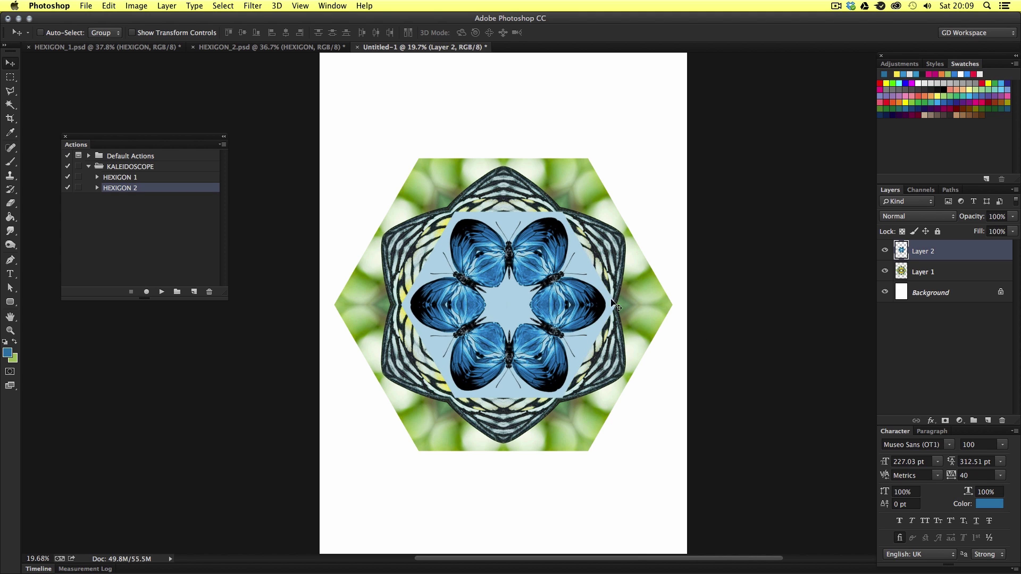
key("super+t")
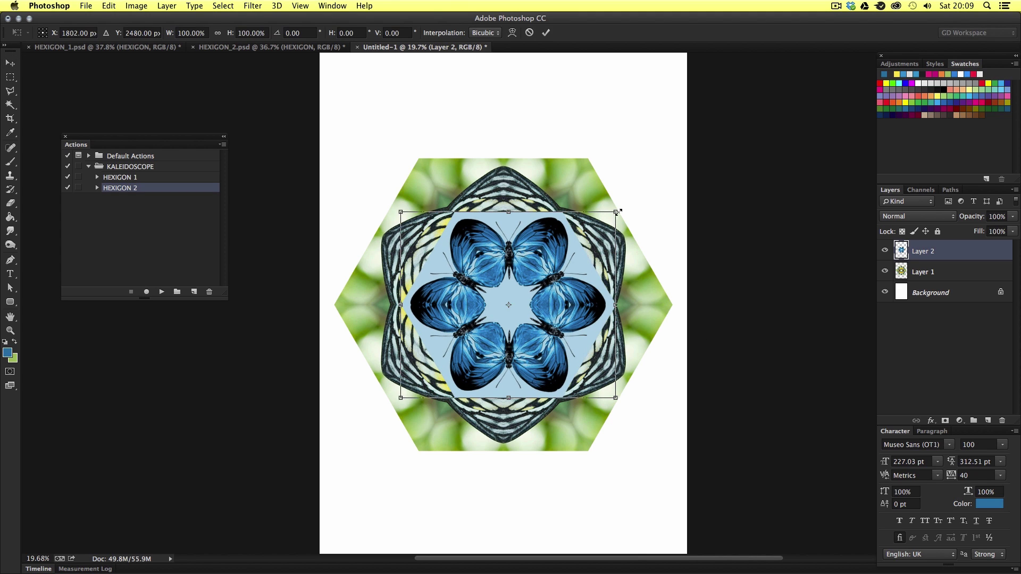
left_click_drag(617, 212, 609, 226)
key("Return")
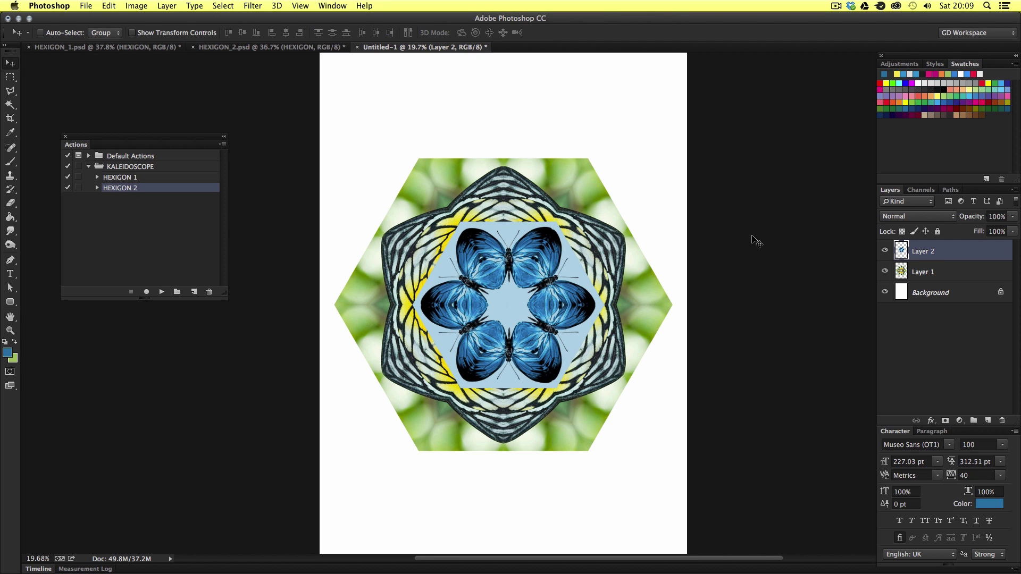
left_click(940, 272, "shift")
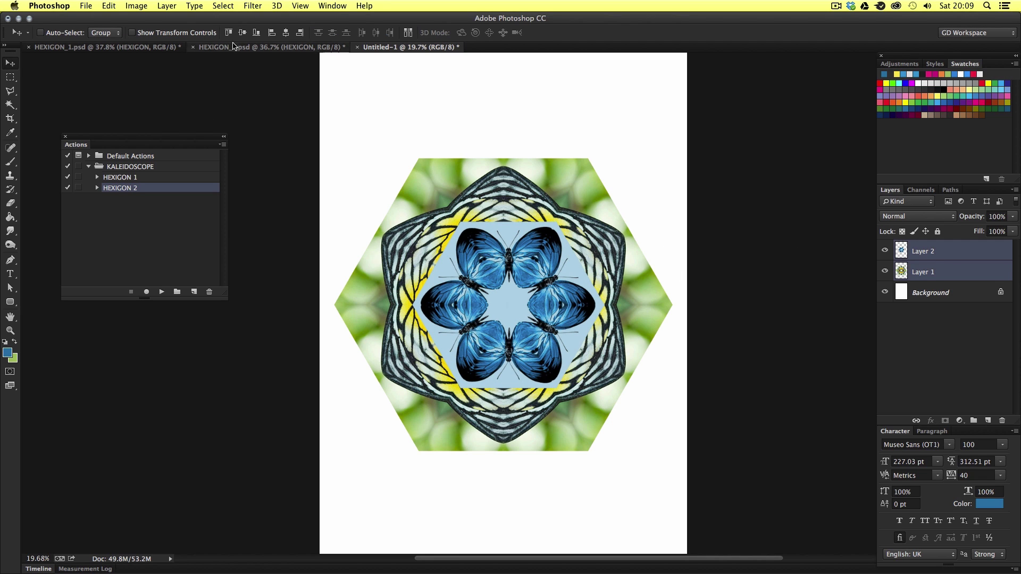
left_click(286, 32)
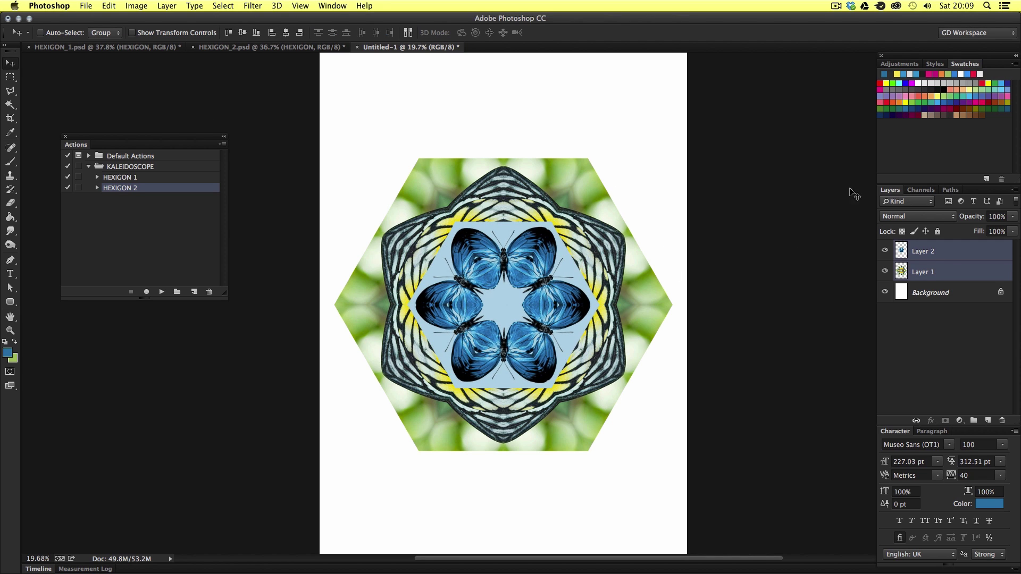
Shift Layer 2's hue with Hue/Saturation so the butterfly hexagon turns magenta
left_click(973, 254)
key("super+u")
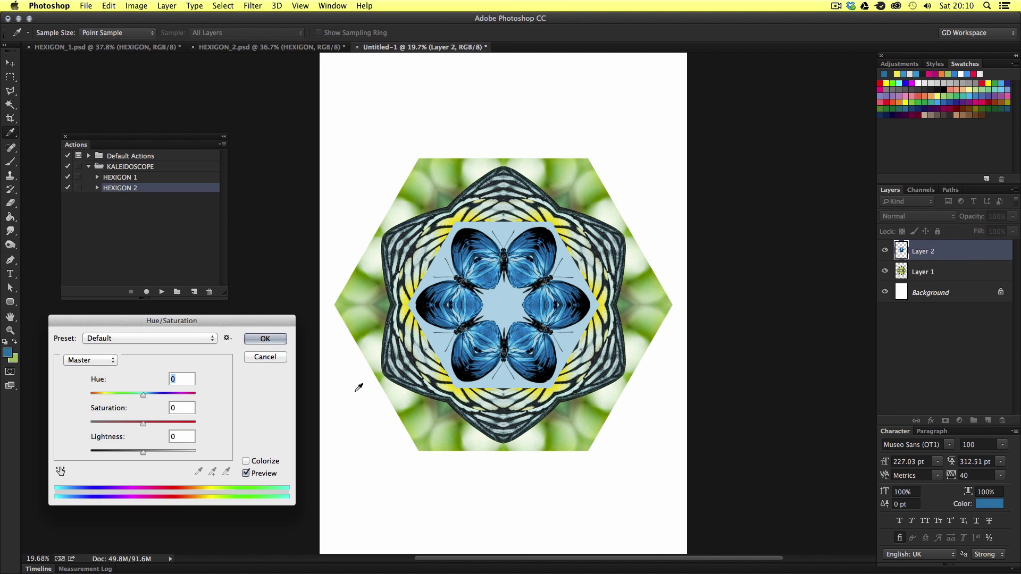
left_click_drag(177, 321, 182, 338)
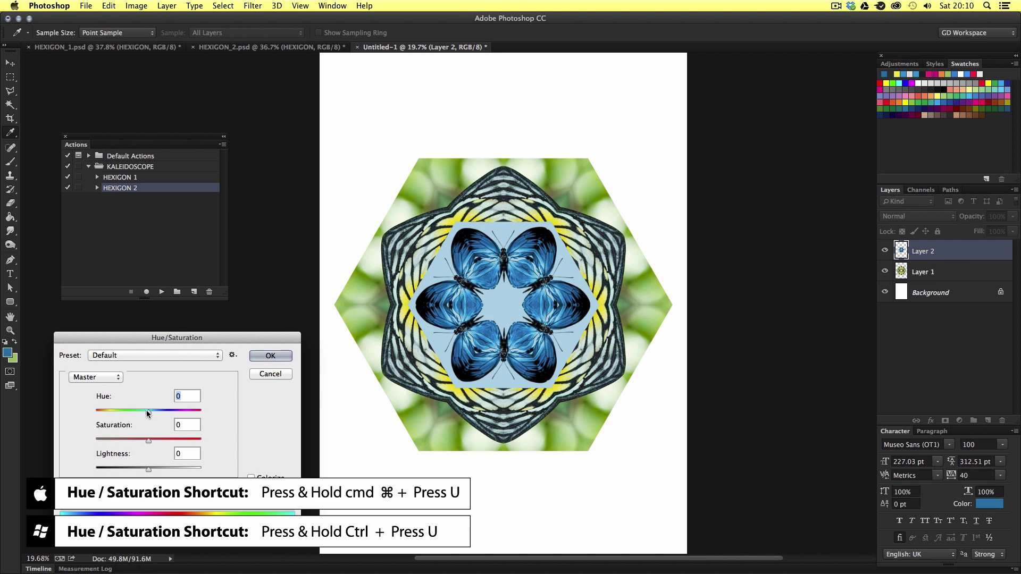
left_click_drag(148, 411, 187, 410)
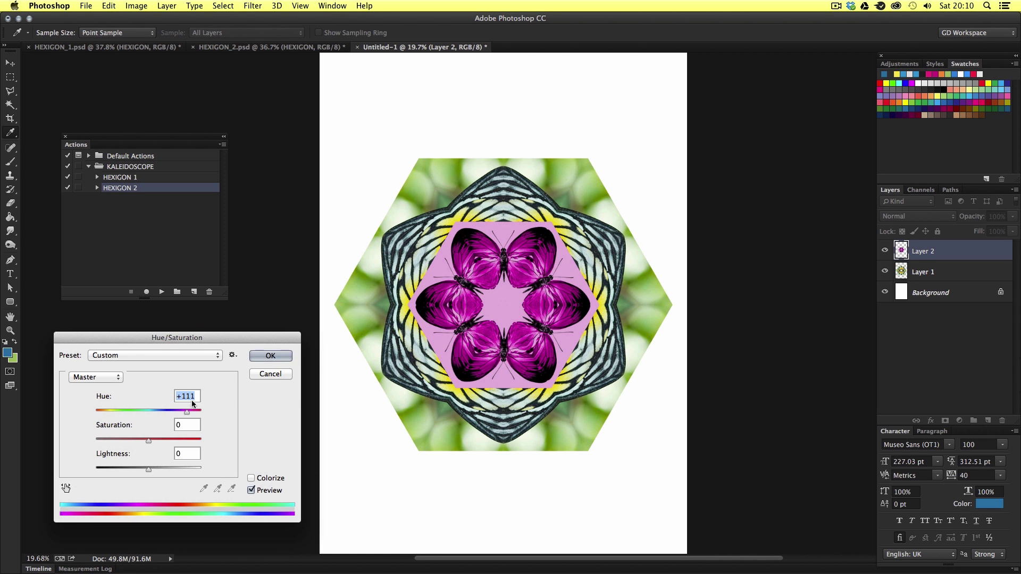
left_click(270, 355)
Rotate the butterfly hexagon by -90° inside the yellow-green kaleidoscope
key("super+t")
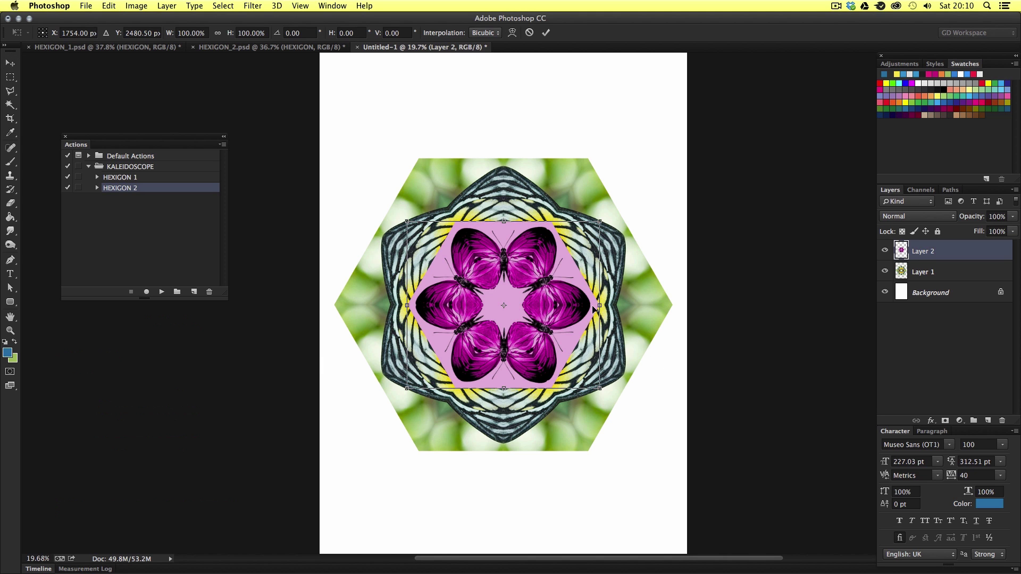
left_click_drag(619, 397, 585, 226)
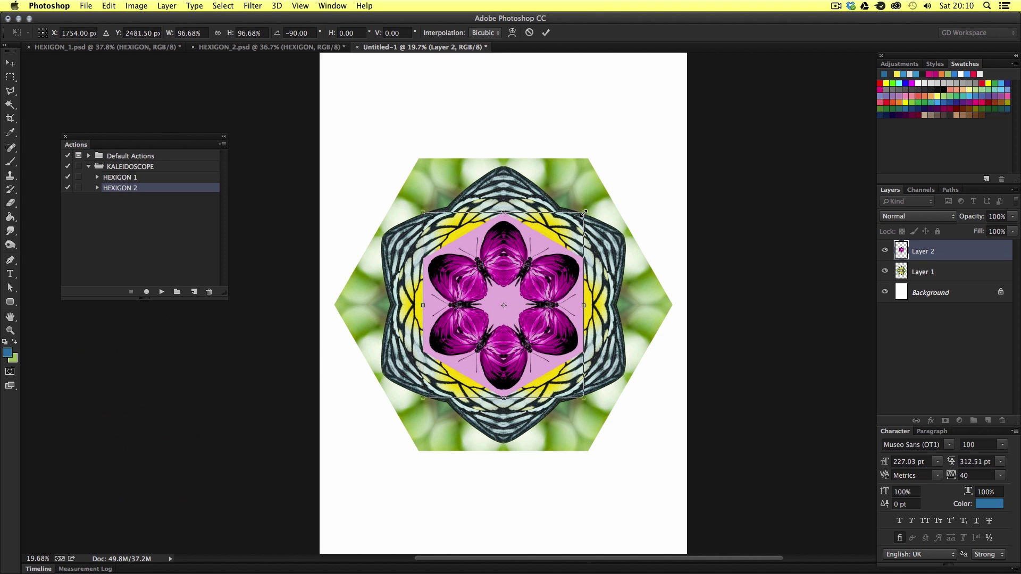
key("Return")
key("z")
left_click_drag(590, 338, 594, 264)
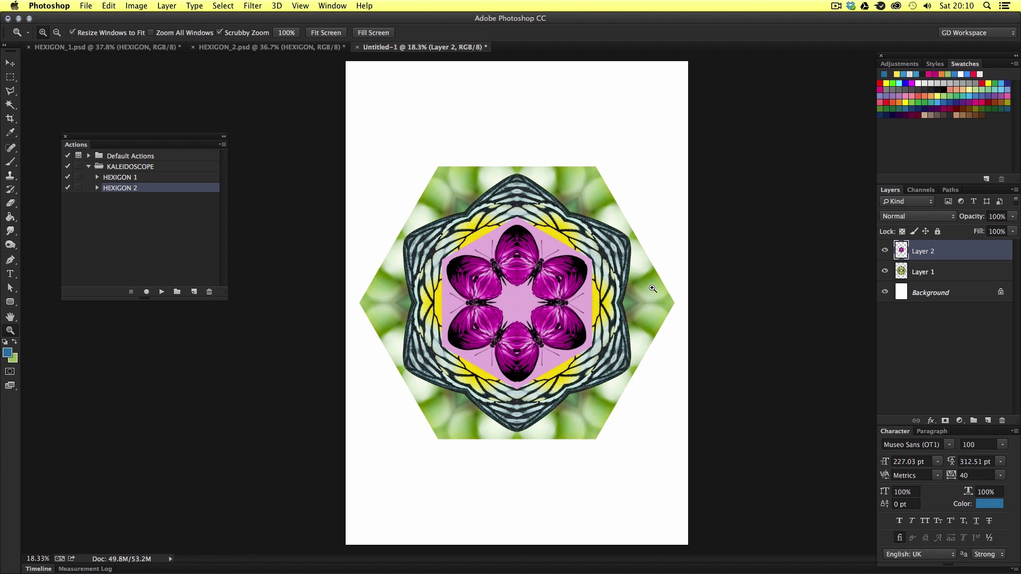
key("v")
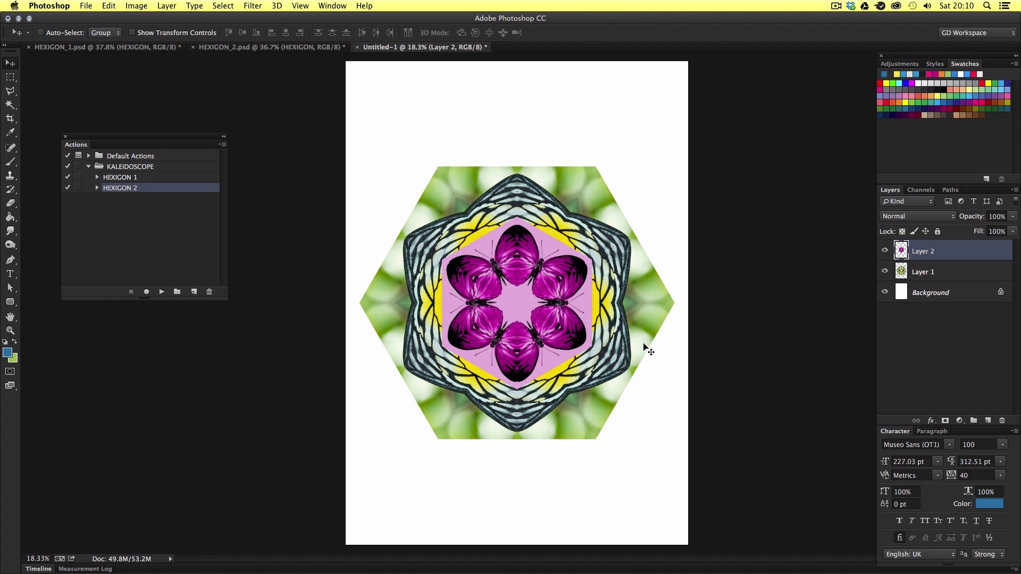
key("z")
left_click_drag(645, 347, 690, 272)
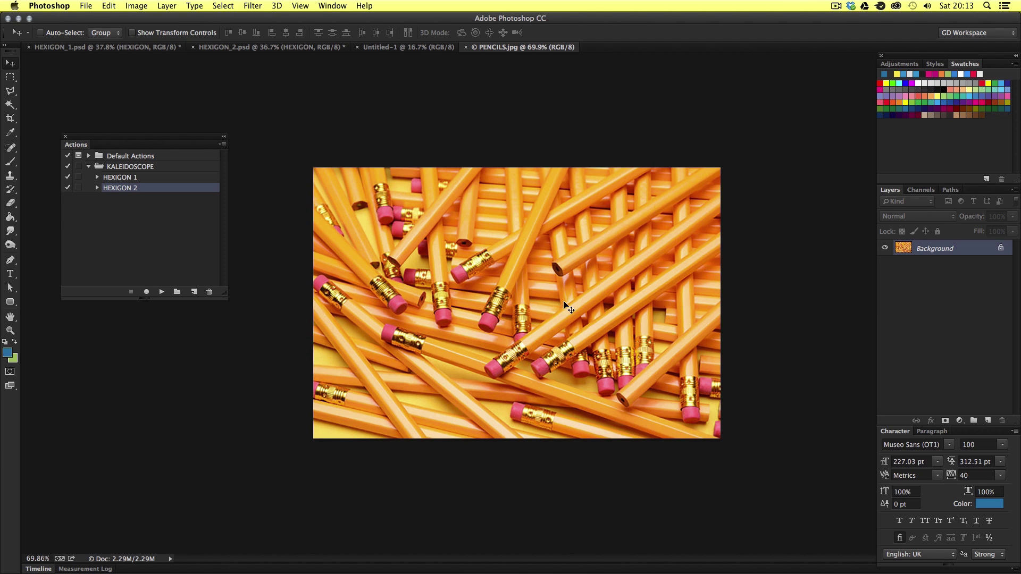
Paste the pencils image above Layer 2 in HEXIGON_2 and enlarge it to about 192% over the triangle
left_click(271, 47)
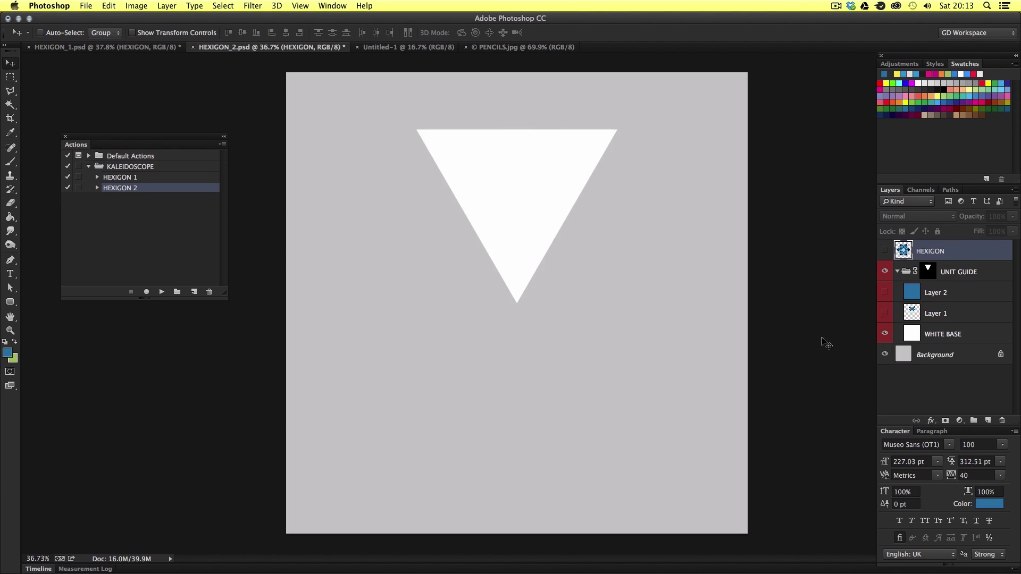
left_click(963, 299)
key("super+v")
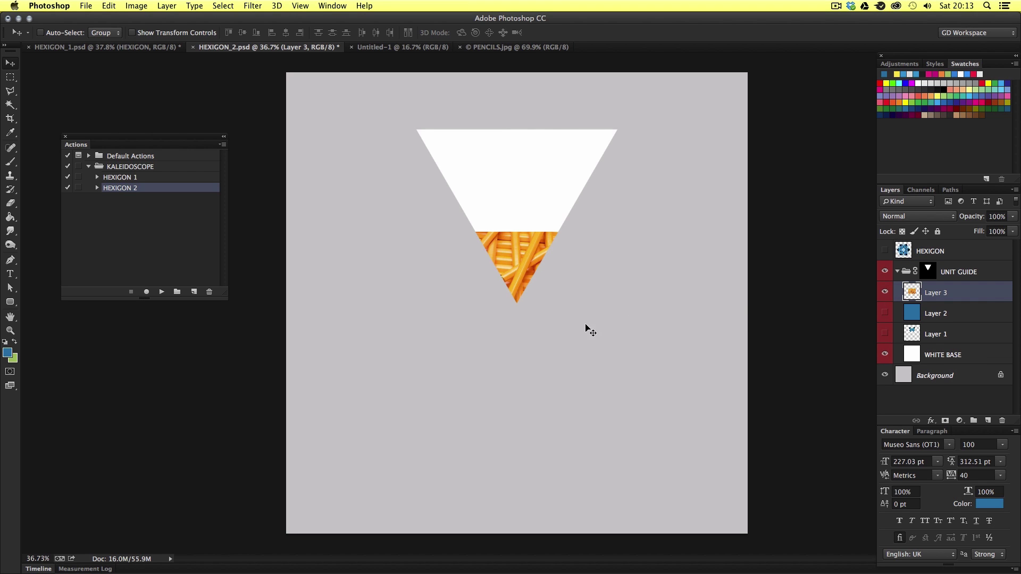
left_click_drag(590, 331, 588, 238)
key("super+t")
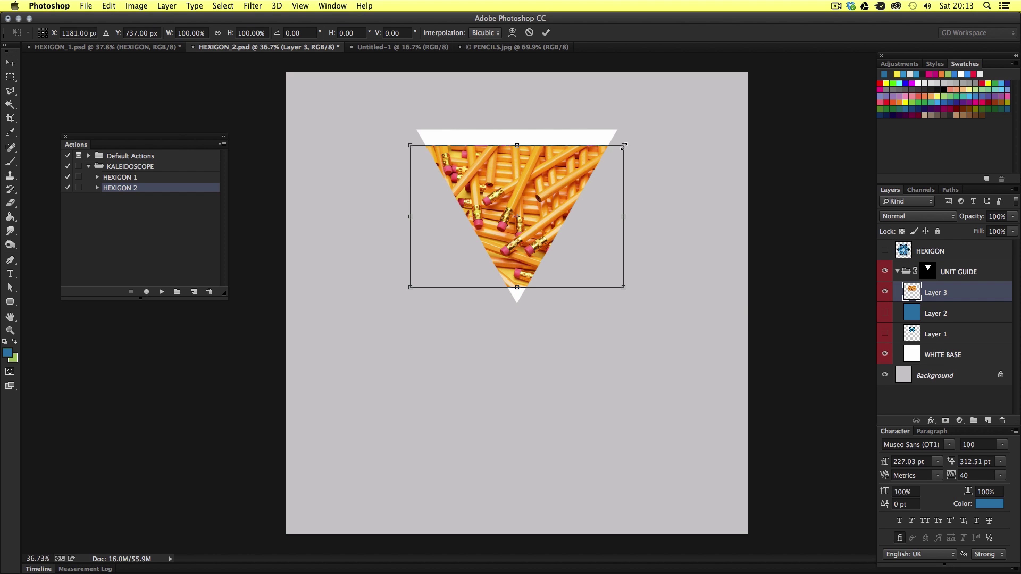
mouse_move(624, 146)
left_mouse_down()
mouse_move(729, 90)
mouse_move(738, 59)
left_mouse_up()
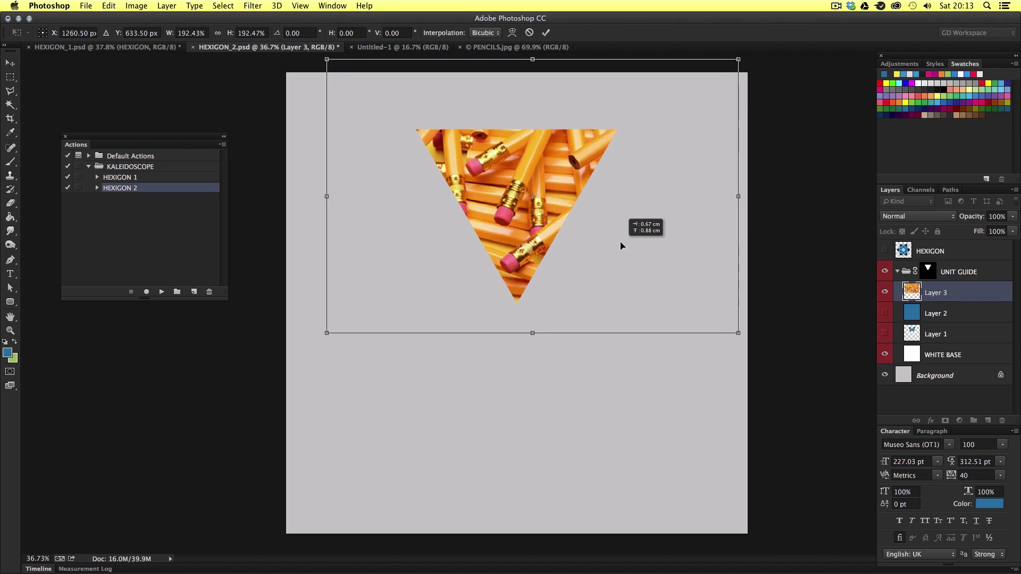
left_click_drag(620, 245, 634, 235)
key("Return")
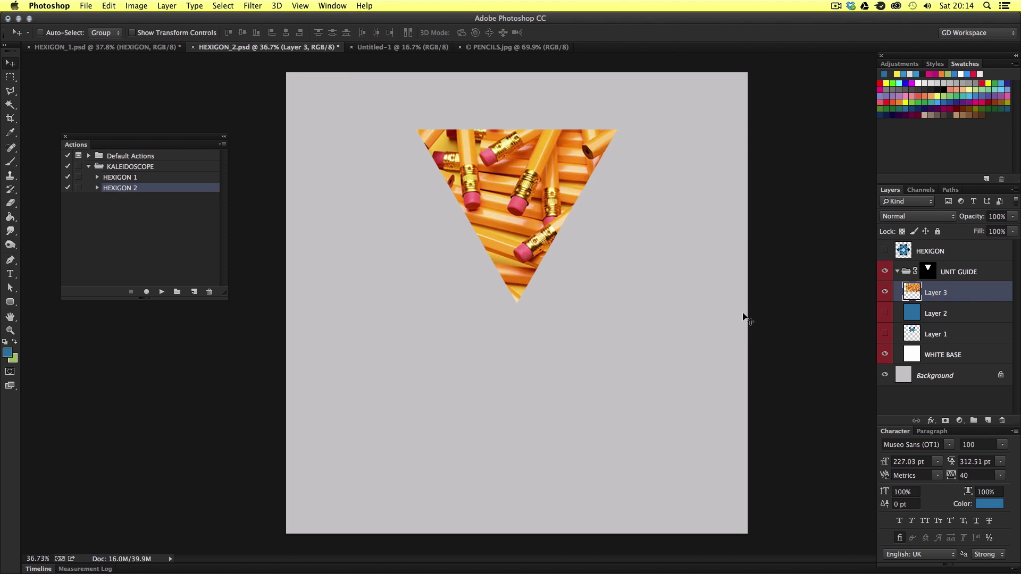
Build the pencil hexagon with the HEXIGON 2 action and paste a copy onto Untitled-1
left_click(898, 272)
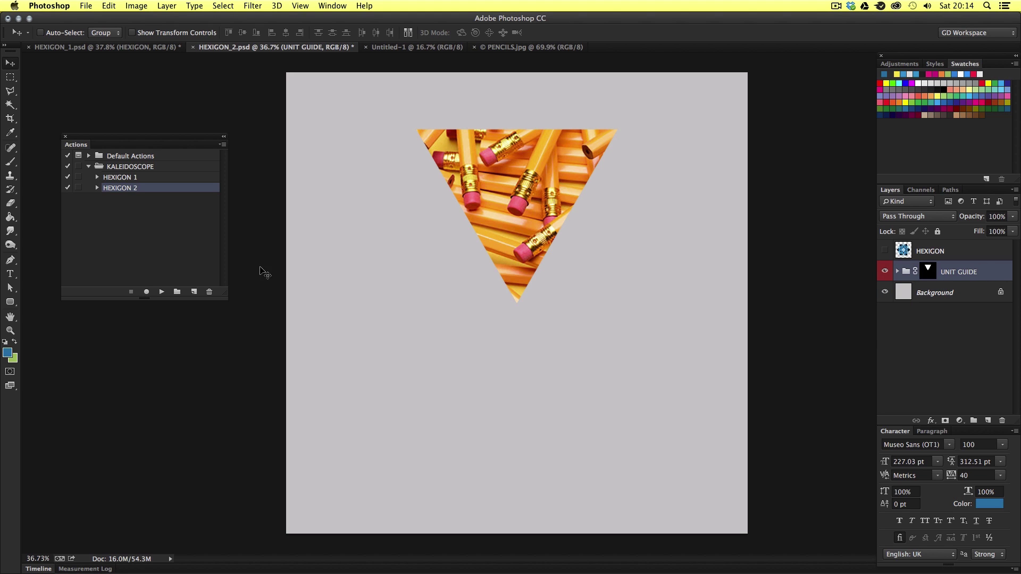
left_click(161, 291)
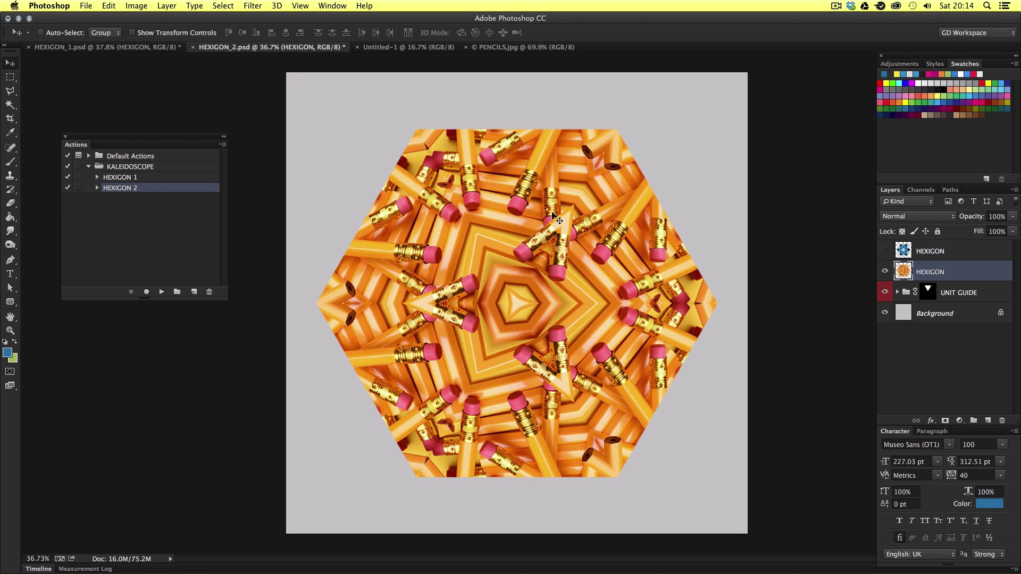
key("super+a")
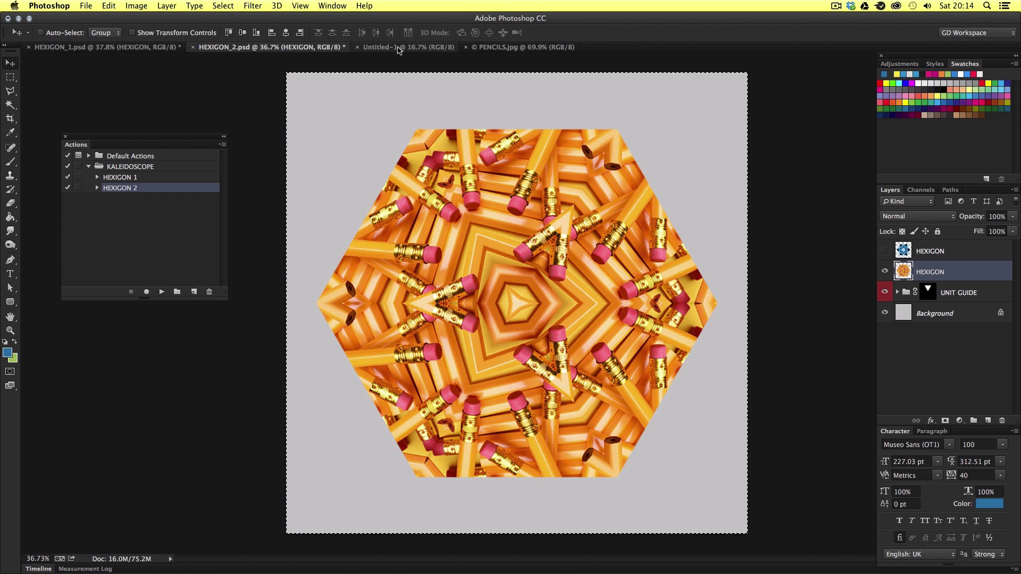
left_click(403, 47)
key("super+v")
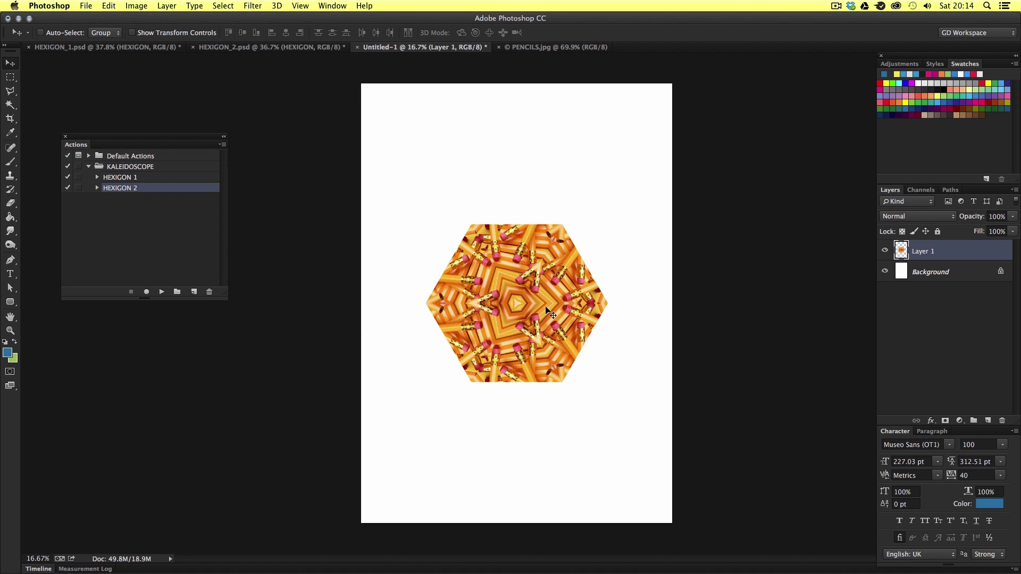
Enlarge the pasted pencil hexagon and move it down and right on the page
left_click_drag(547, 310, 551, 325)
key("super+t")
left_click_drag(611, 241, 619, 232)
key("Return")
left_click_drag(595, 308, 614, 358)
Duplicate hexagons above and below the first to form a seamless vertical column of four
key("z")
left_click(551, 327)
key("v")
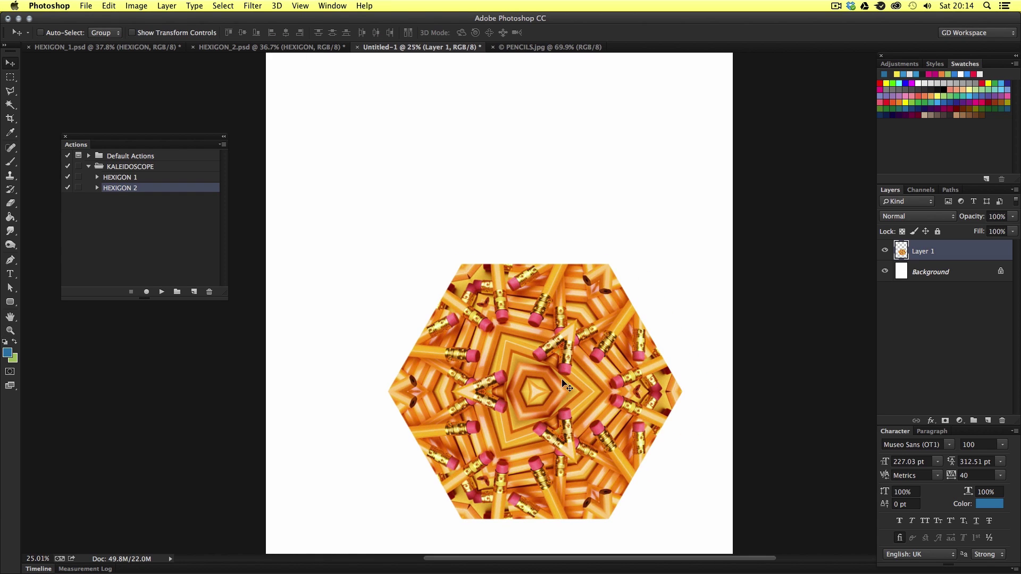
left_click_drag(564, 446, 564, 196)
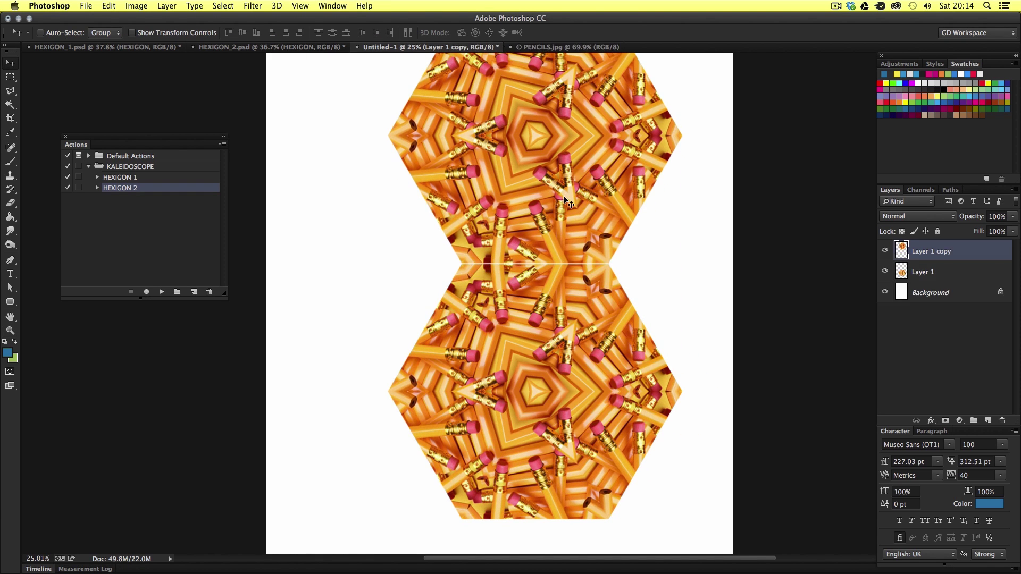
key("Down")
key("Down")
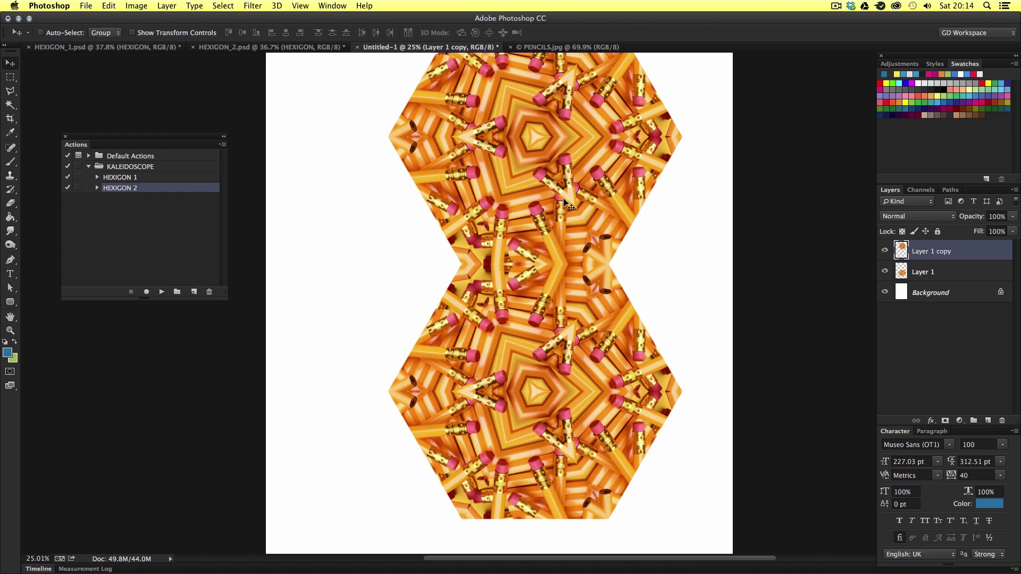
key("z")
left_click(572, 261, "alt")
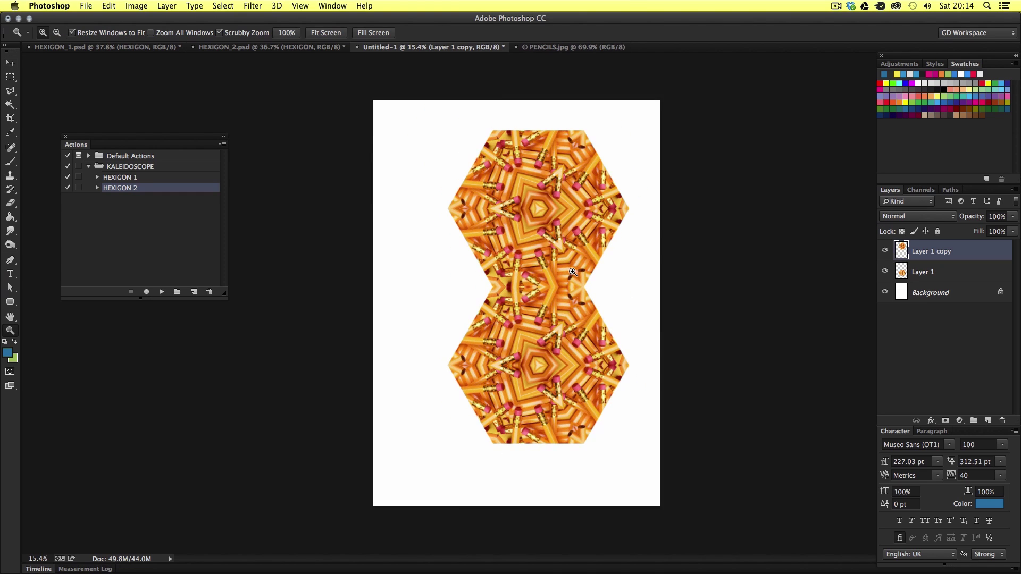
key("v")
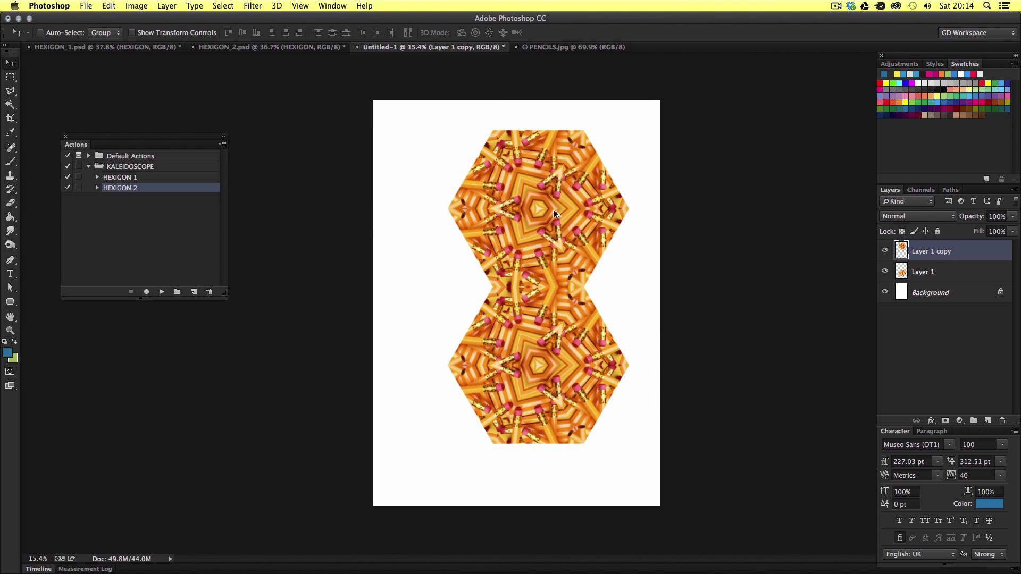
left_click_drag(553, 213, 555, 473)
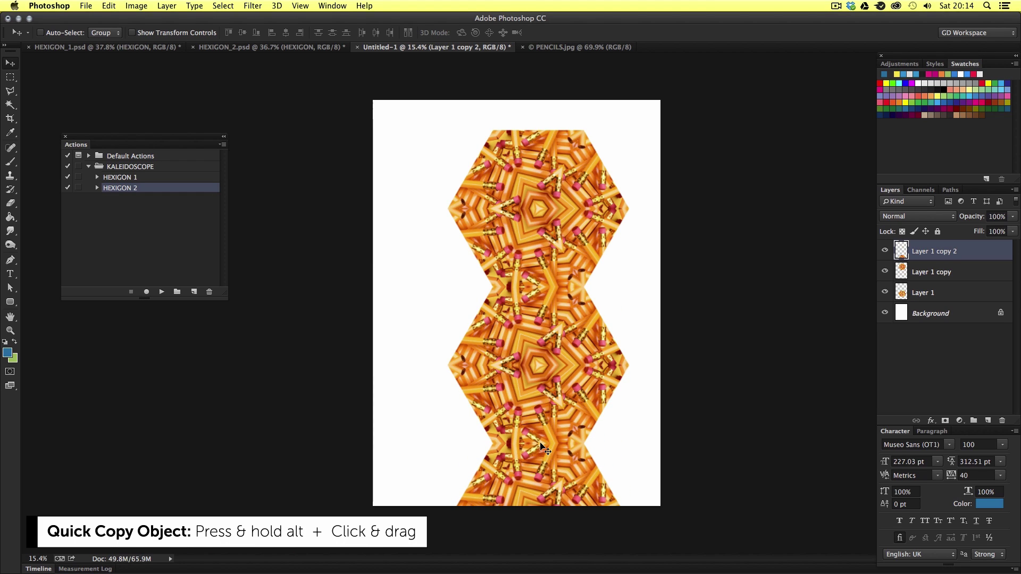
left_click_drag(545, 504, 549, 134)
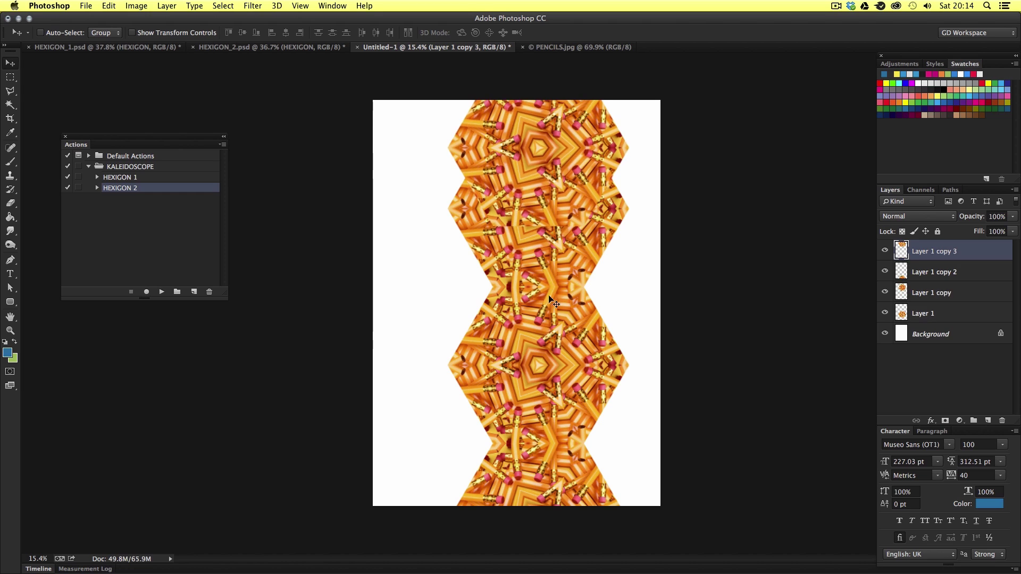
left_click_drag(550, 300, 553, 210)
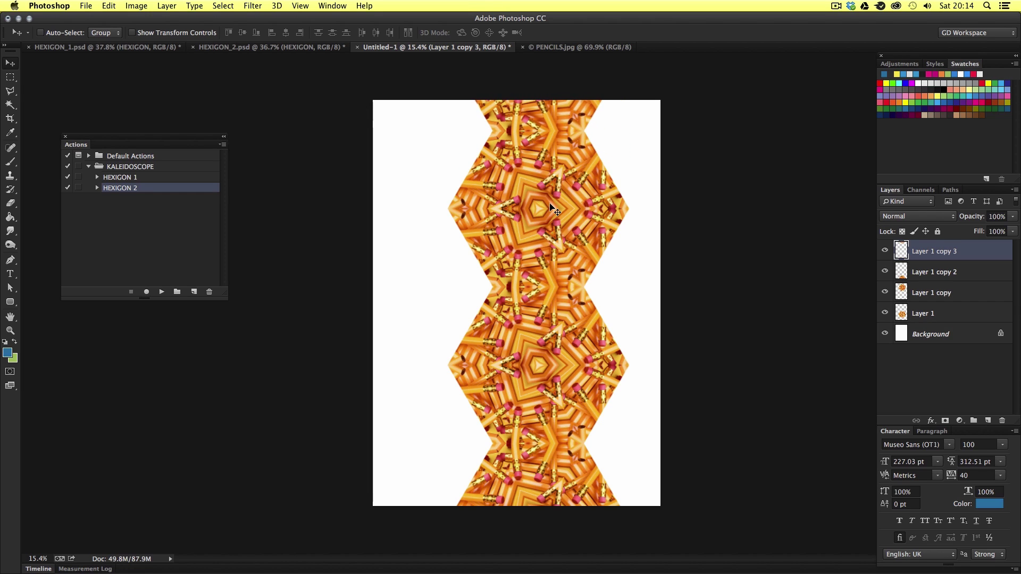
Copy the four-hexagon column to the right and left so the hexagons interlock across the page
key("super+alt+a")
left_click_drag(631, 313, 661, 234)
scroll(661, 238, "up", 5)
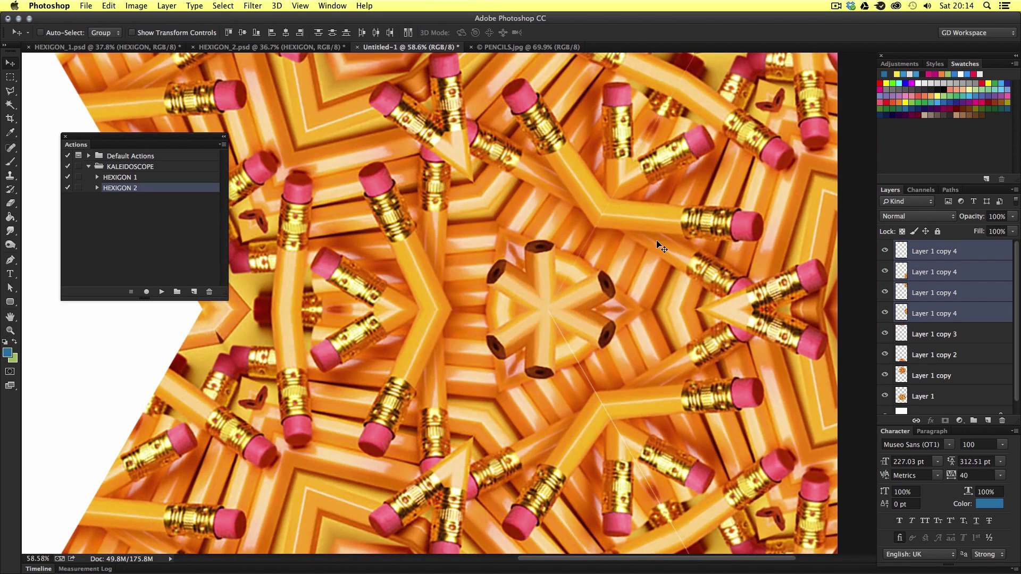
scroll(661, 248, "down", 5)
left_click_drag(695, 296, 512, 291)
key("z")
scroll(512, 291, "up", 5)
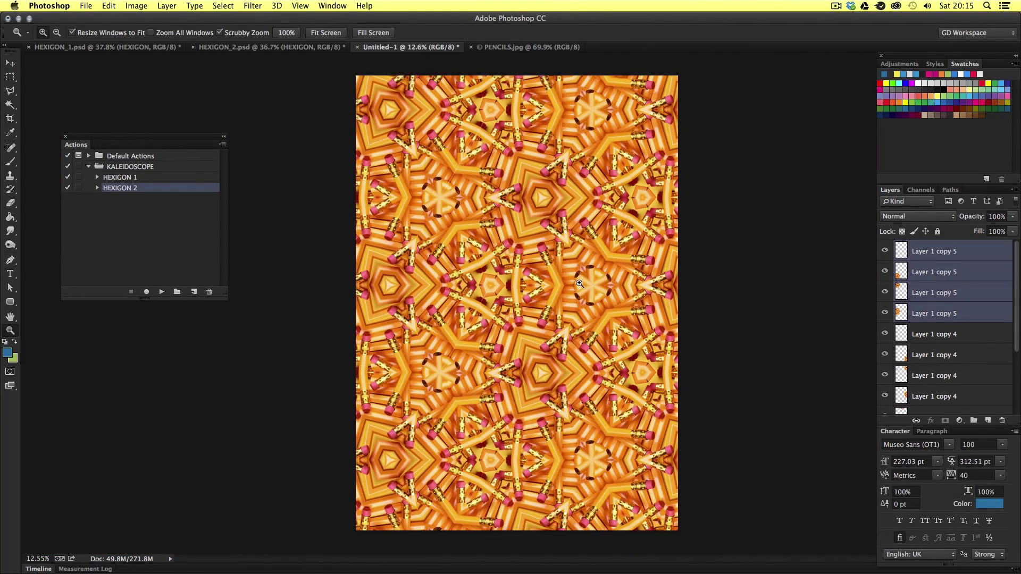
key("v")
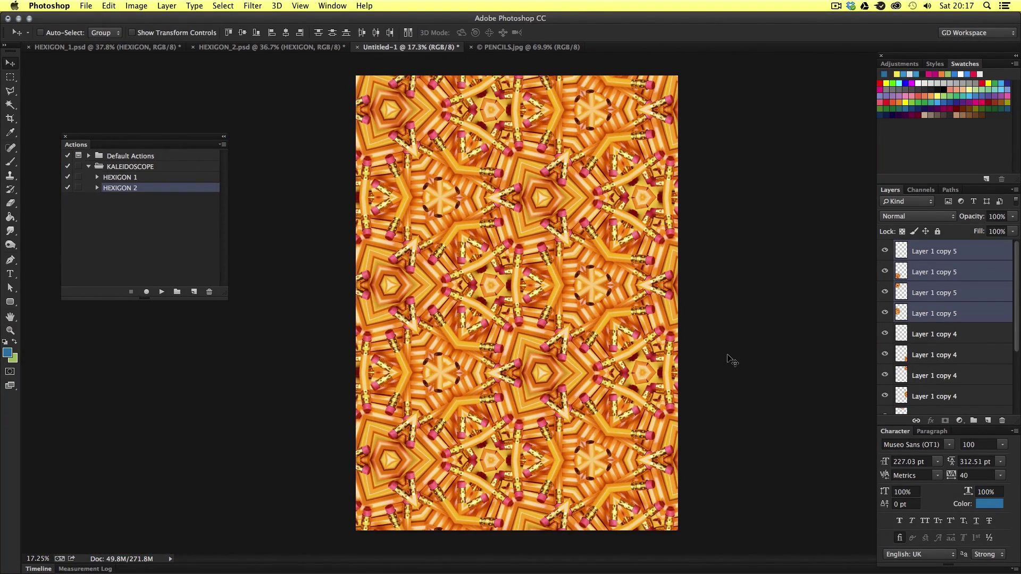
Group every hexagon layer from the top one down to Layer 1 into Group 1 and check its visibility
left_click(984, 252)
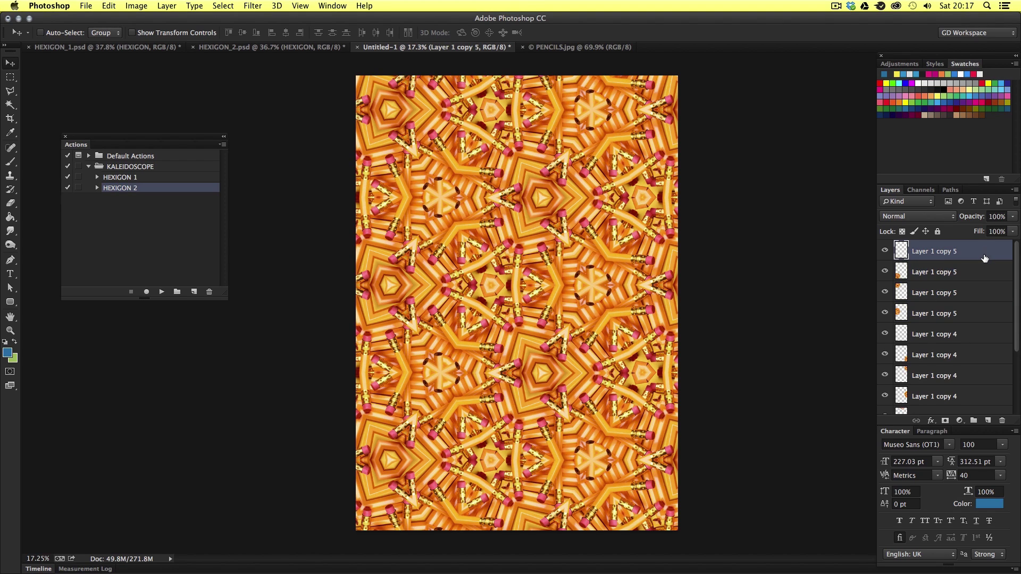
scroll(972, 319, "down", 5)
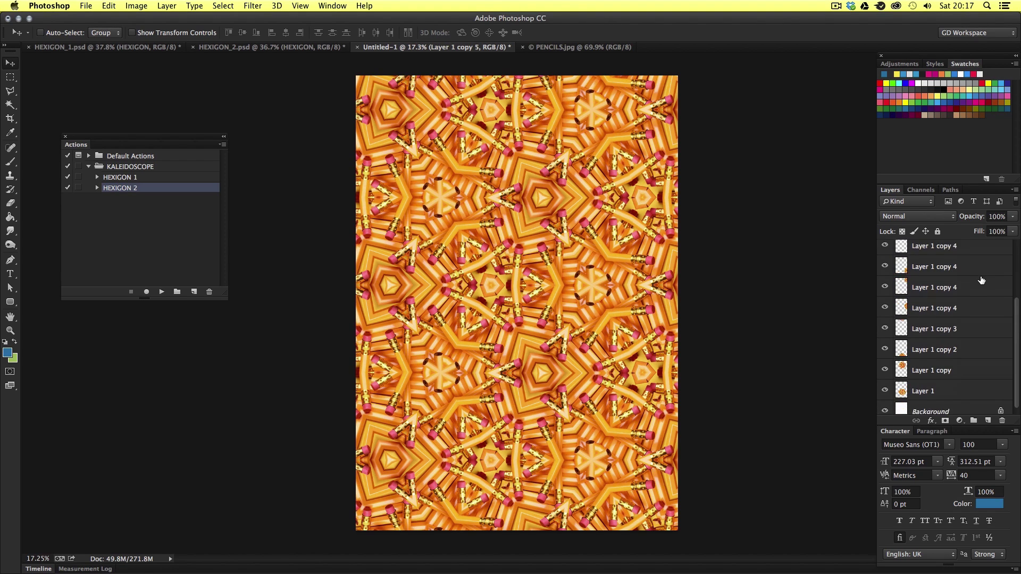
left_click(960, 383, "shift")
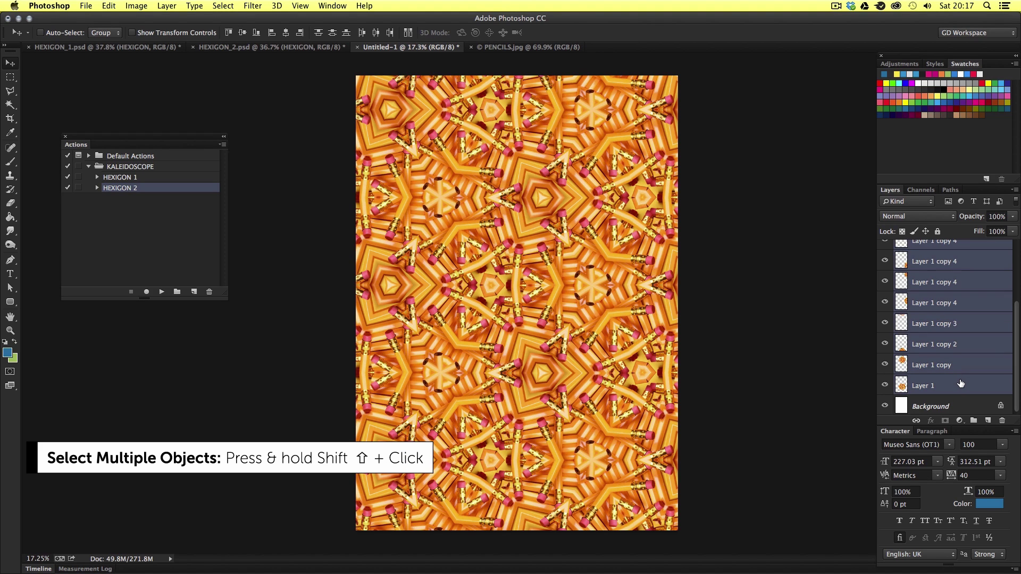
key("super+g")
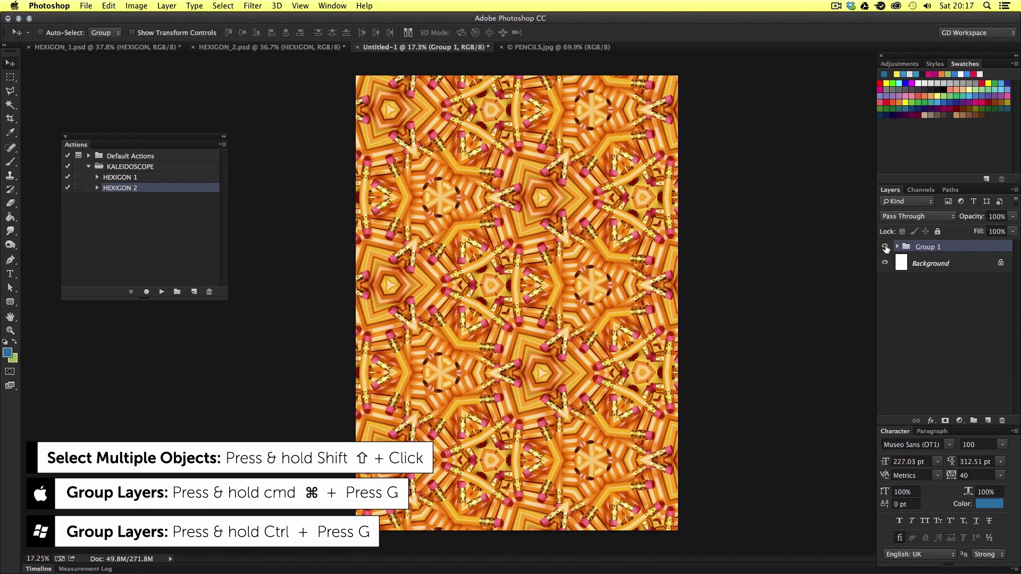
left_click(885, 247)
left_click(885, 246)
left_click(885, 247)
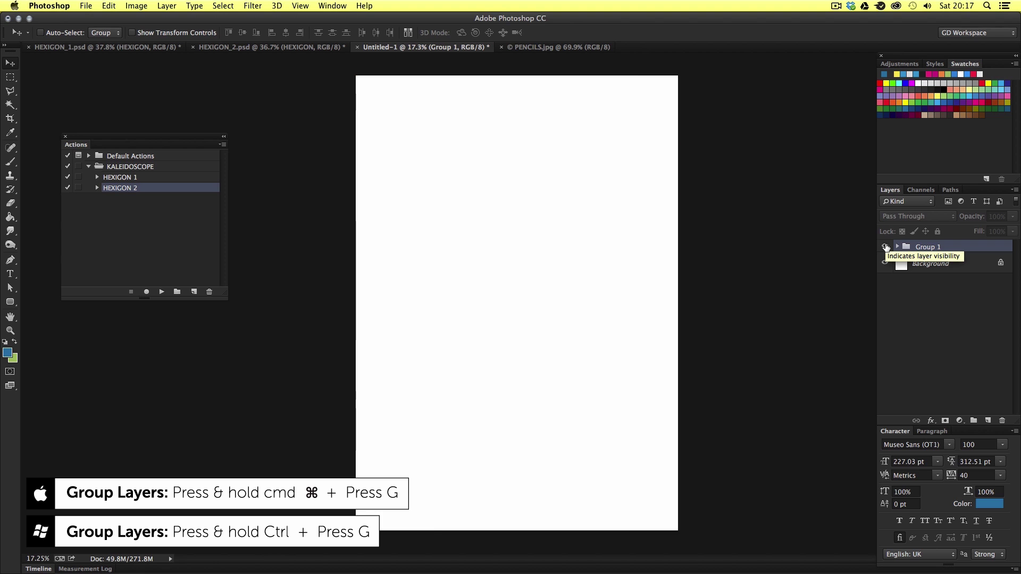
left_click(885, 247)
left_click(885, 247)
left_click(885, 247)
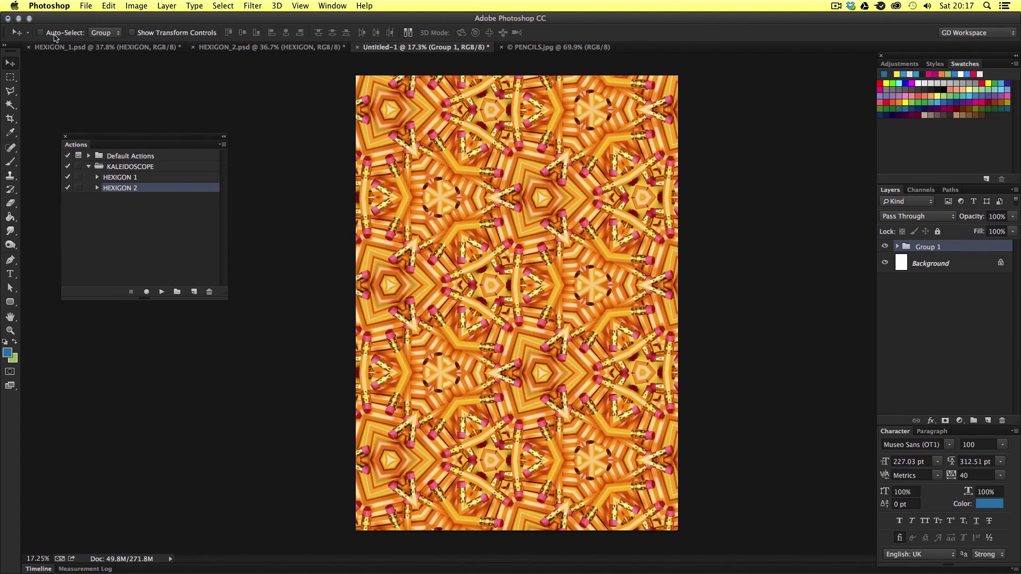
Add a layer mask to Group 1 from an inset rectangular selection, leaving a white border around the A3 page
left_click(10, 78)
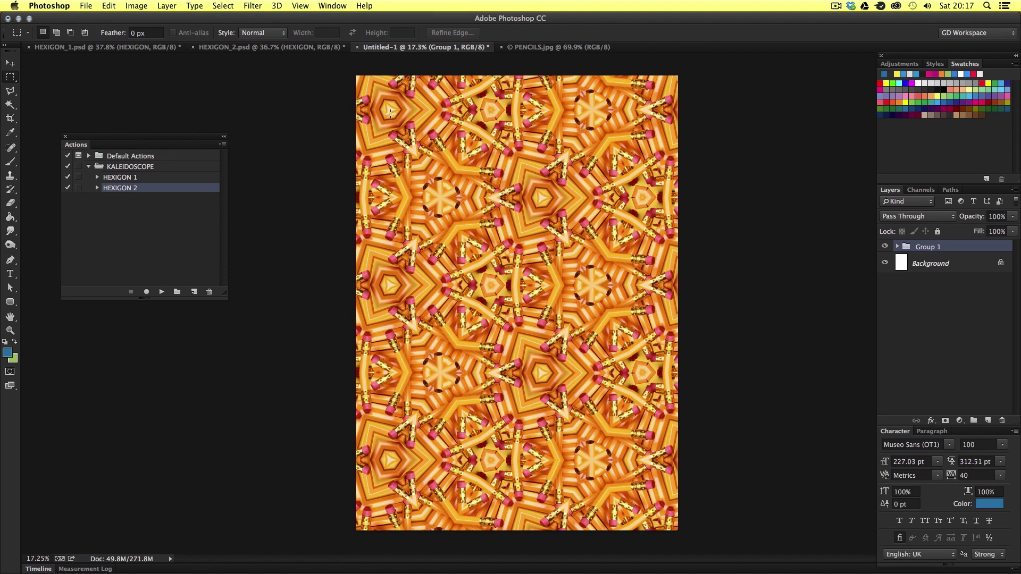
left_click_drag(390, 115, 642, 493)
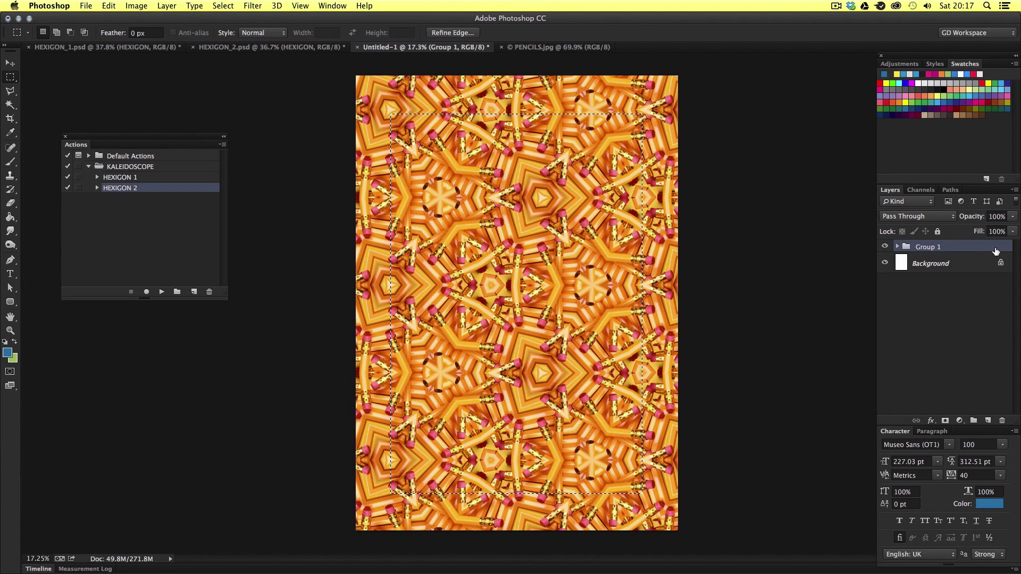
left_click(944, 420)
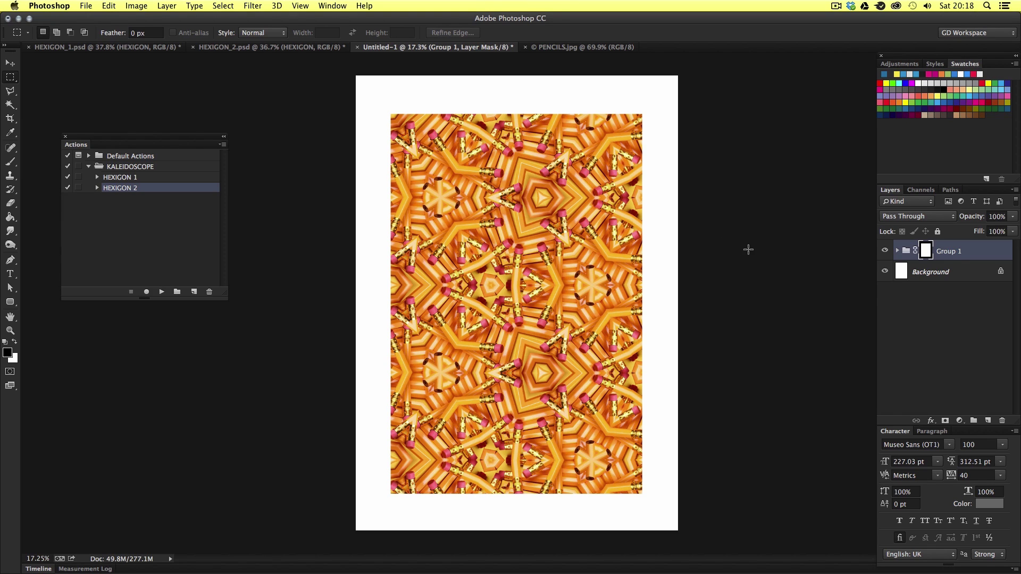
key("v")
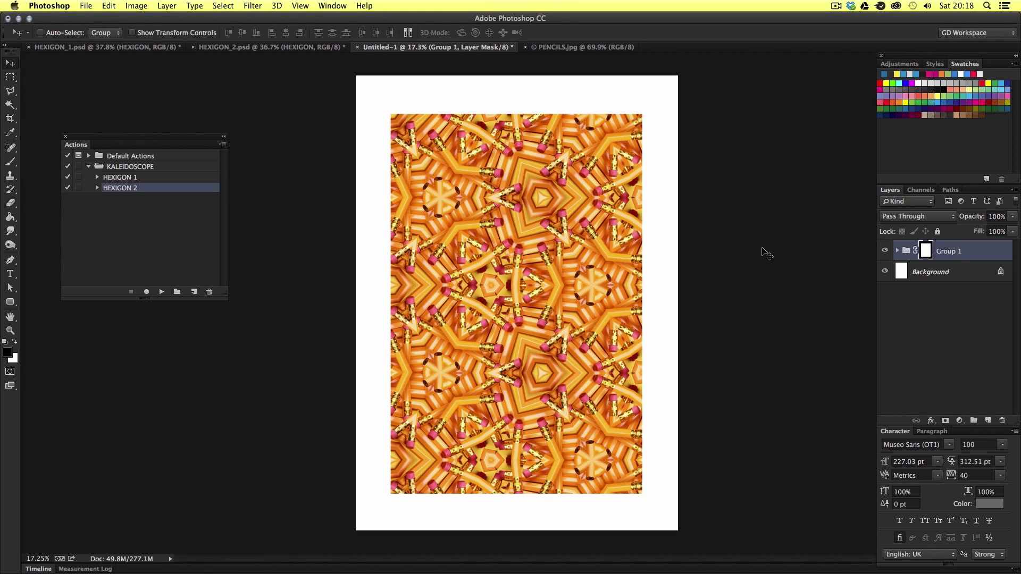